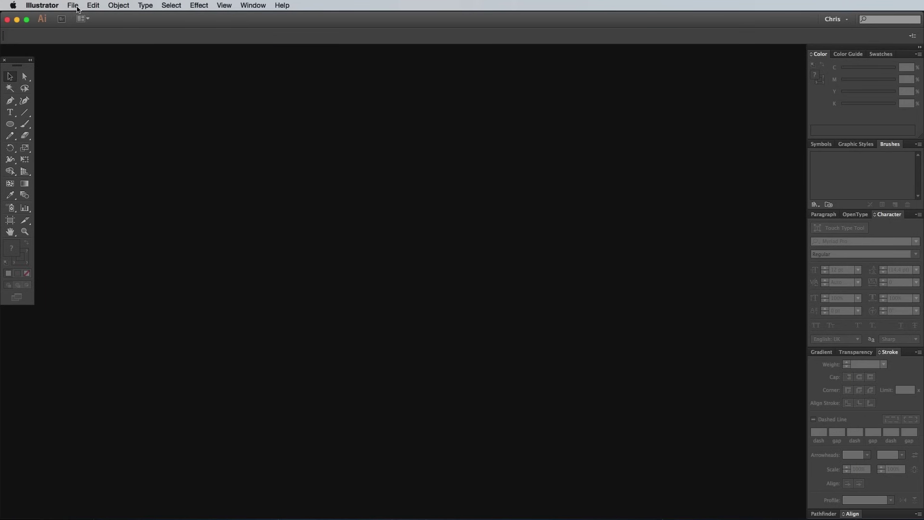
# Create a new A4 document of 841.89 × 595.28 px and zoom in on the artboard
pyautogui.click(77, 6)
pyautogui.click(80, 15)
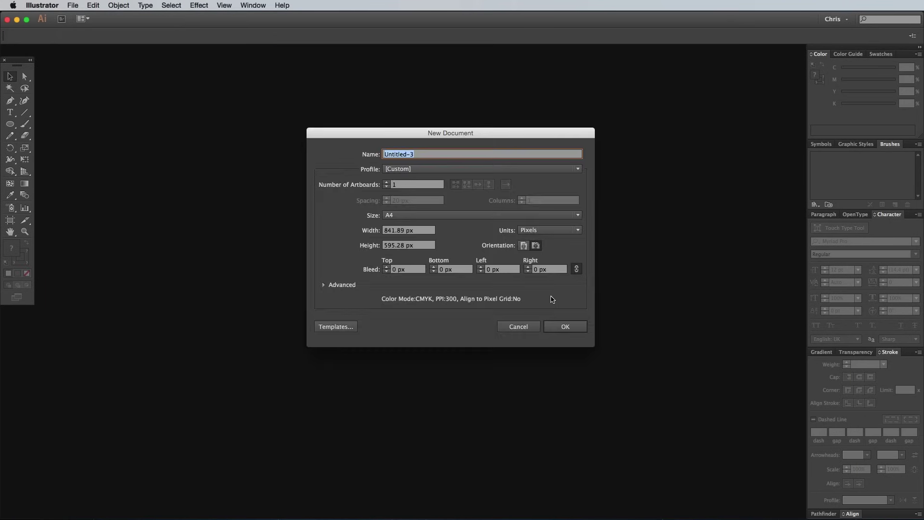
pyautogui.click(566, 327)
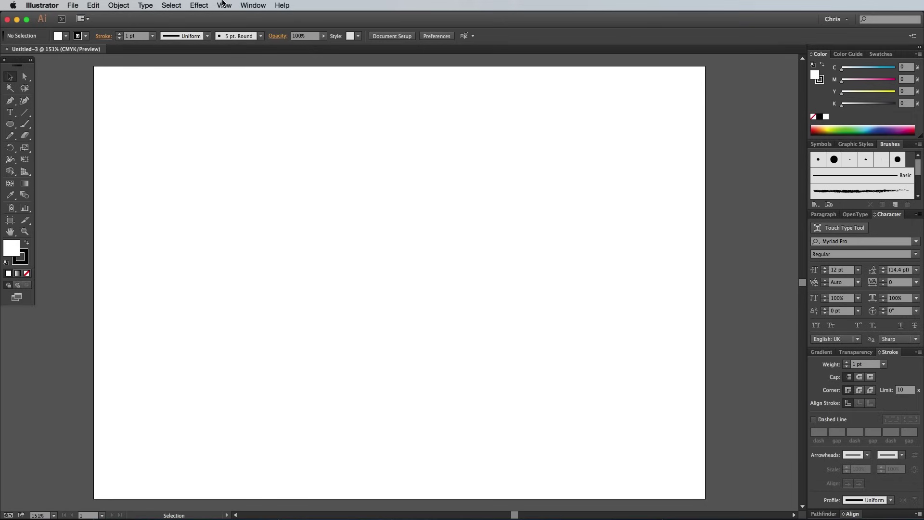
pyautogui.click(224, 5)
pyautogui.click(265, 144)
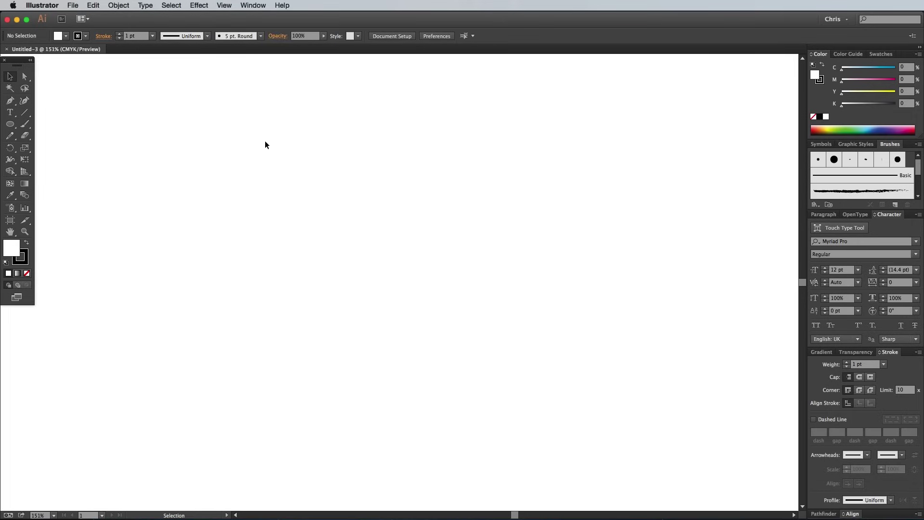
pyautogui.click(10, 126)
# Draw a large black circle with no stroke at the artboard centre
pyautogui.click(26, 243)
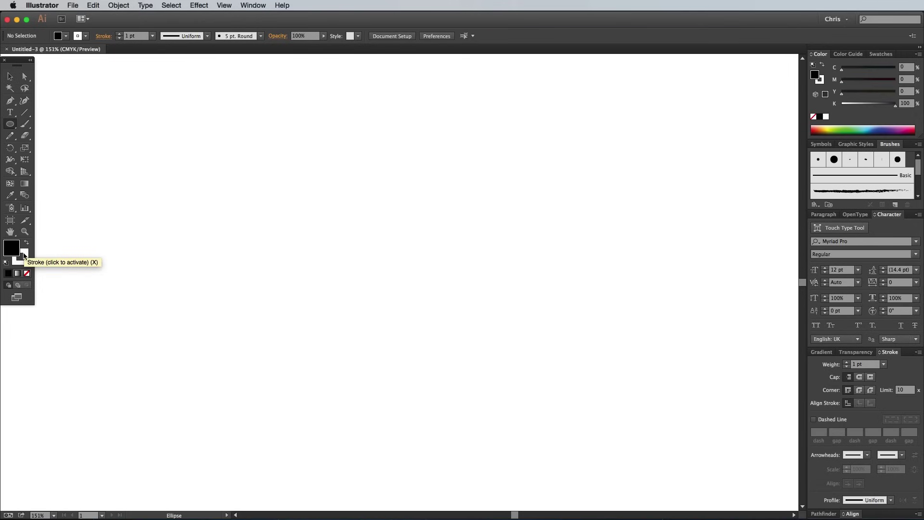
pyautogui.click(24, 256)
pyautogui.click(27, 273)
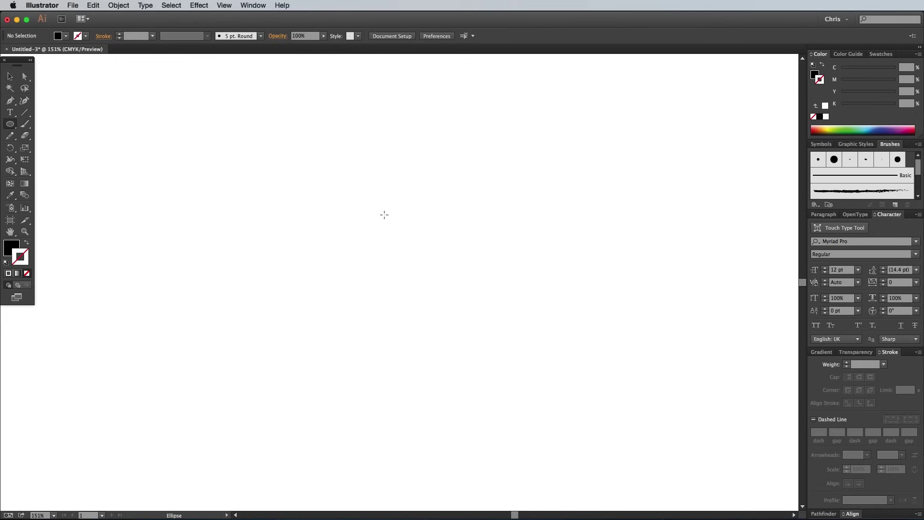
pyautogui.moveTo(317, 176); pyautogui.dragTo(549, 361)
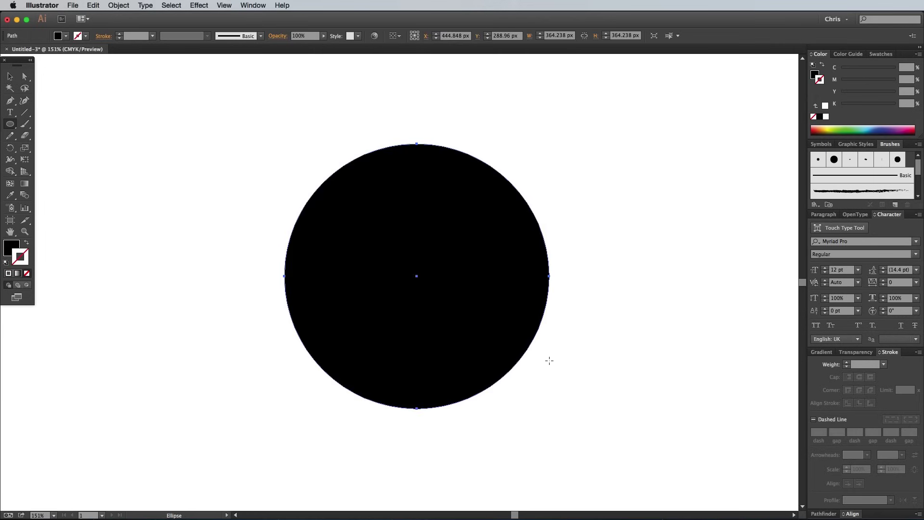
# Paste a copy in front, shrink it, and give it no fill and a 5 pt white stroke
pyautogui.click(8, 76)
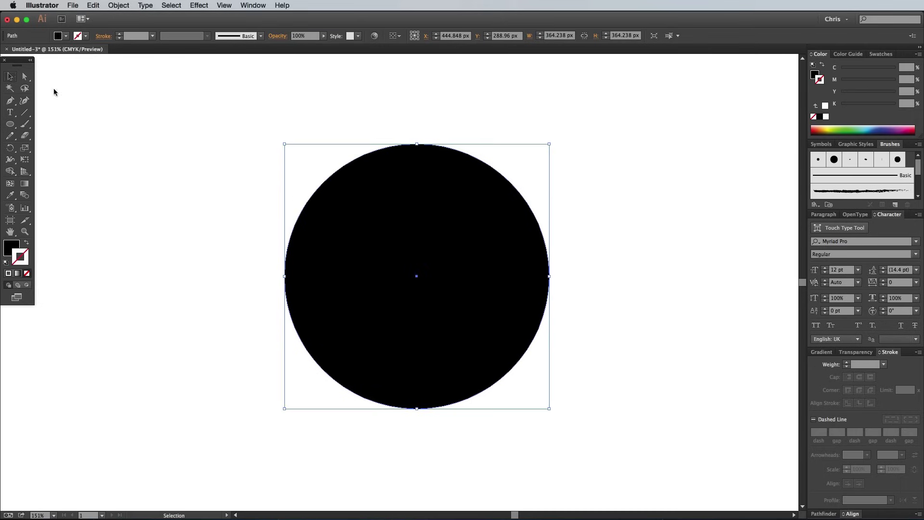
pyautogui.press('a')
pyautogui.press('v')
pyautogui.moveTo(284, 144); pyautogui.dragTo(297, 151)
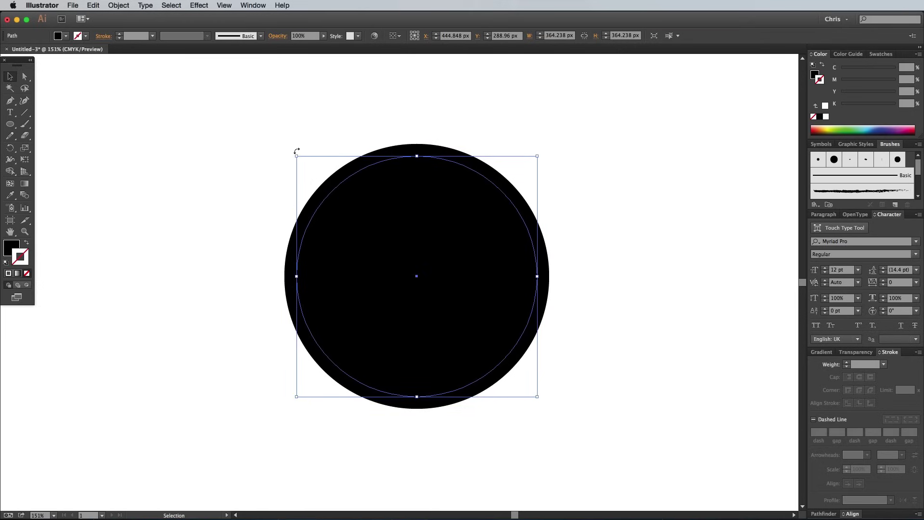
pyautogui.click(27, 273)
pyautogui.click(27, 263)
pyautogui.click(827, 117)
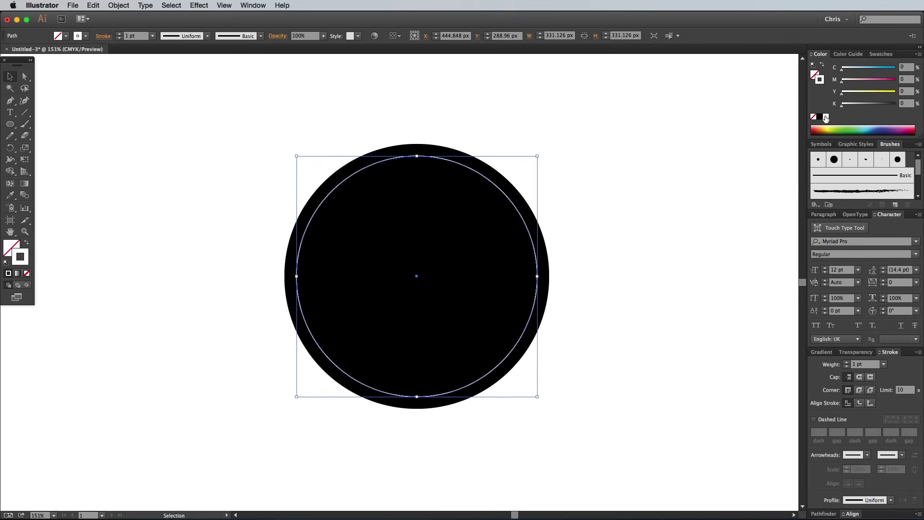
pyautogui.click(849, 363)
pyautogui.click(848, 363)
pyautogui.click(848, 362)
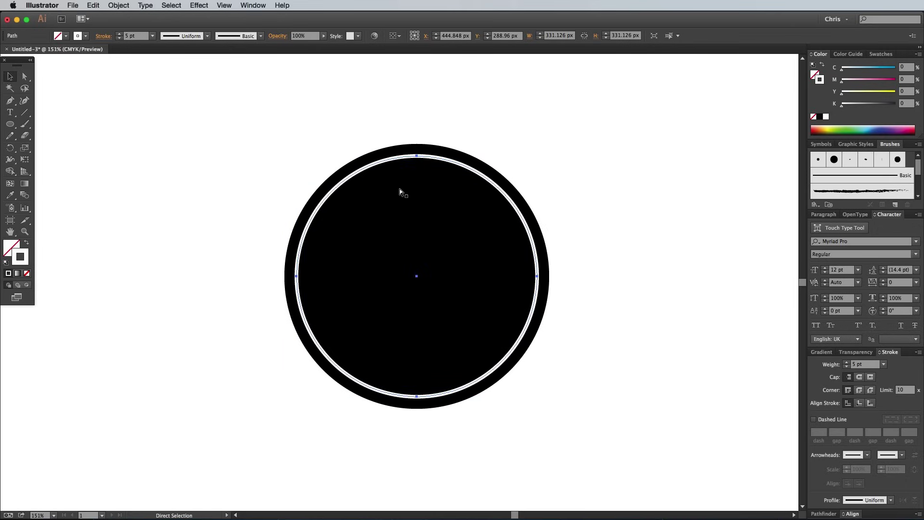
pyautogui.press('super+z')
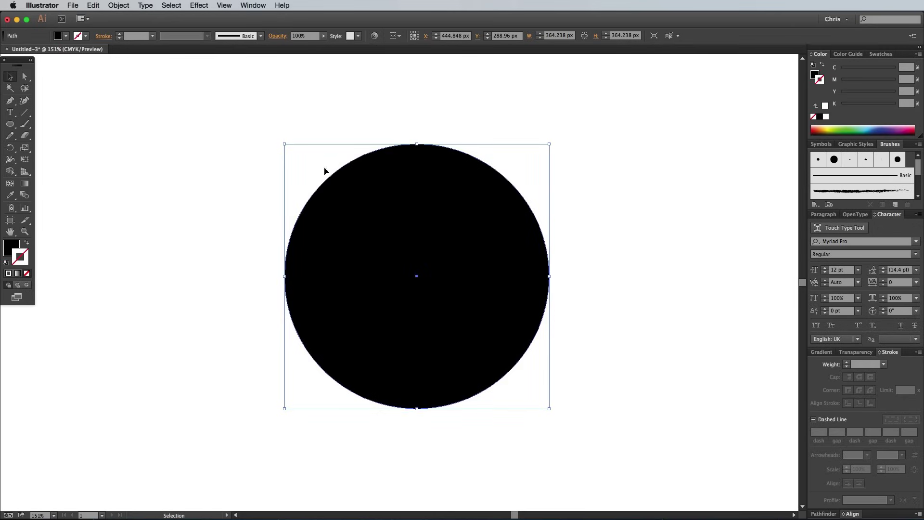
# Scale a pasted copy into a white disc, then a smaller 147.02 px black circle inside it
pyautogui.moveTo(285, 143); pyautogui.dragTo(346, 170)
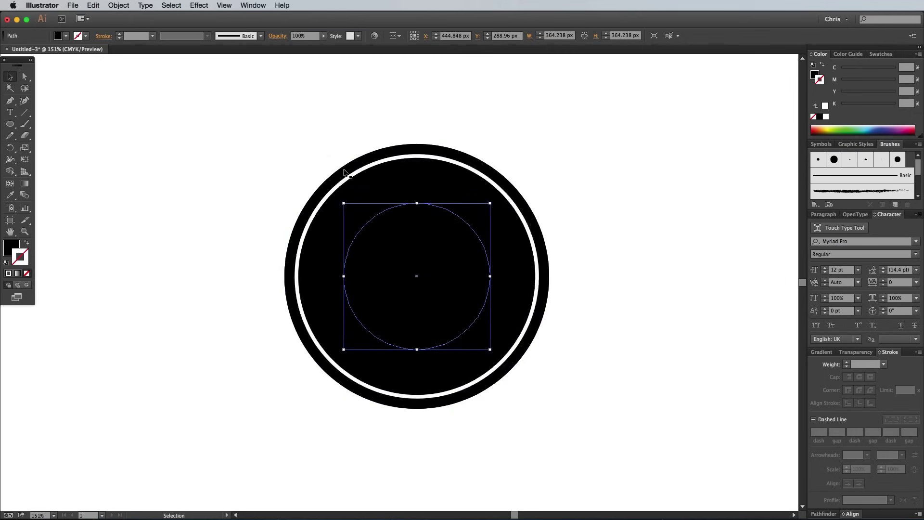
pyautogui.click(826, 117)
pyautogui.press('a')
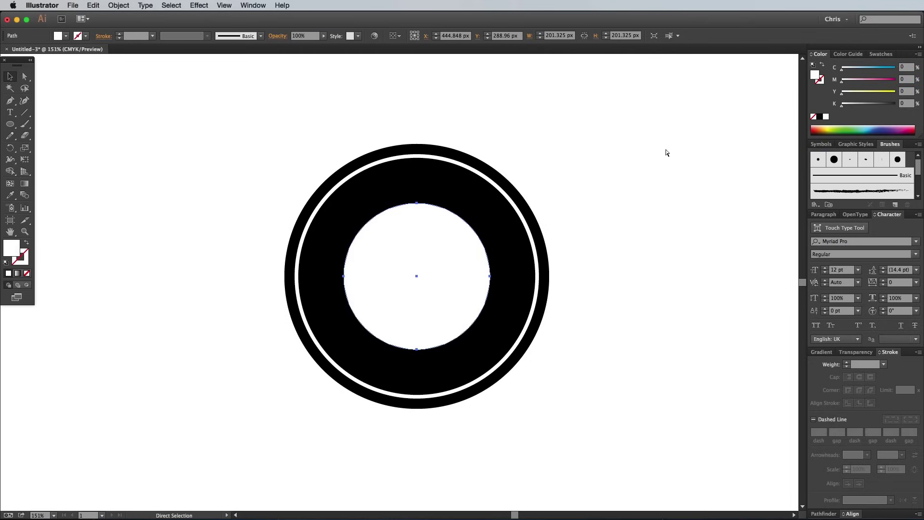
pyautogui.hotkey('ctrl', 'z')
pyautogui.hotkey('ctrl', 'z')
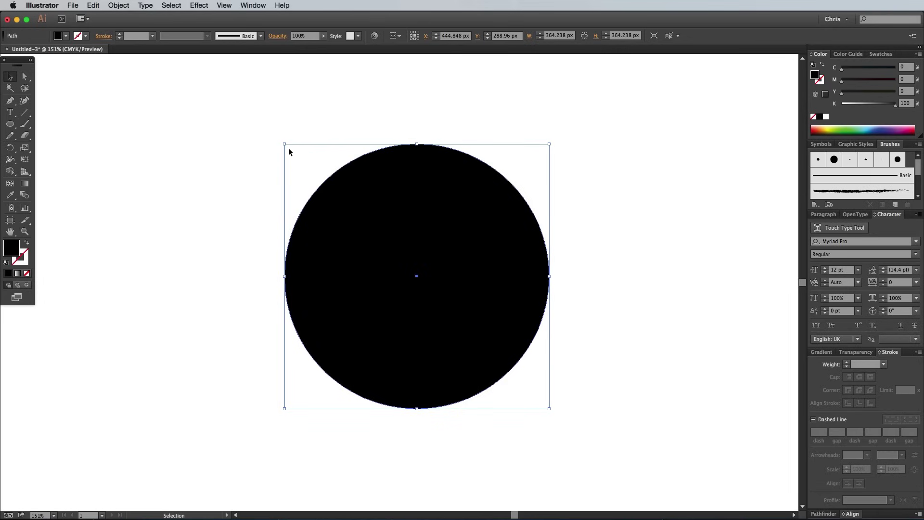
pyautogui.moveTo(284, 144); pyautogui.dragTo(363, 187)
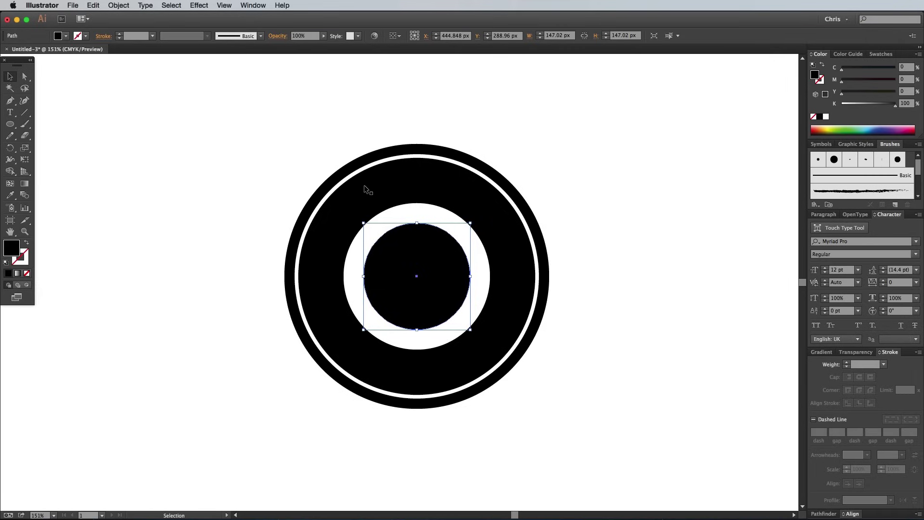
# Paste another full-size circle copy and make it unfilled with a black outline
pyautogui.press('a')
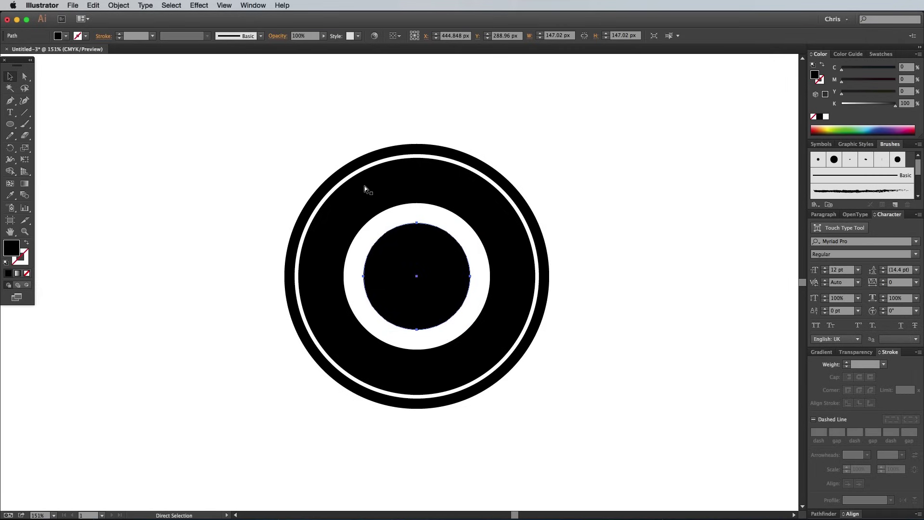
pyautogui.press('super+z')
pyautogui.press('v')
pyautogui.click(27, 243)
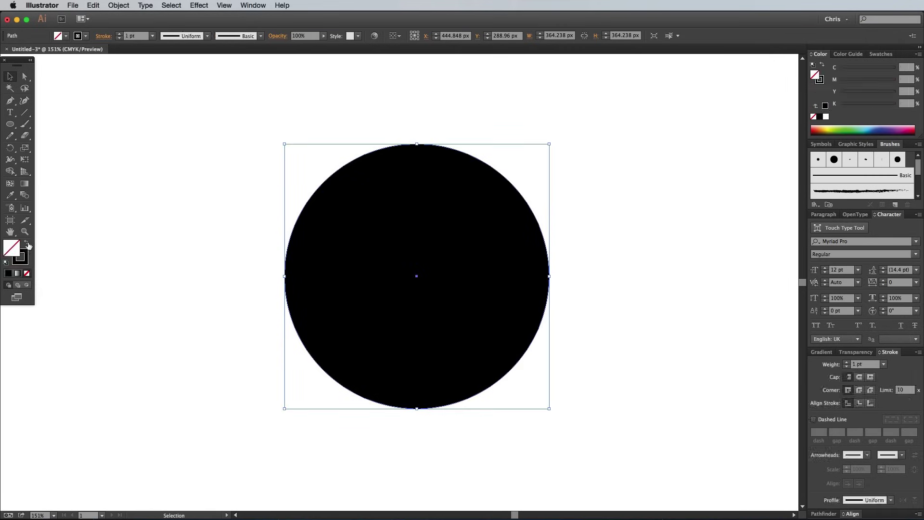
pyautogui.press('super+shift+z')
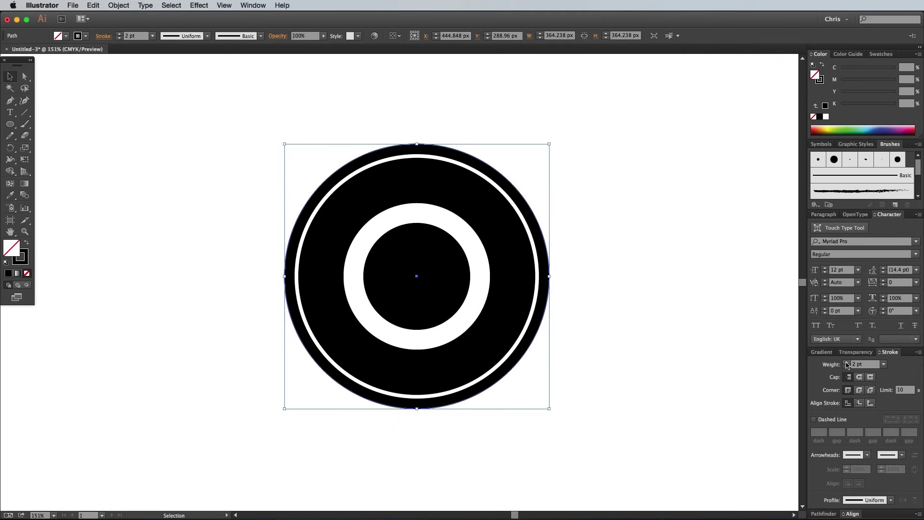
# Scale the 2 pt outline to the band's outer edge, and add inner-edge and 174.834 px mid-band copies
pyautogui.moveTo(286, 145); pyautogui.dragTo(349, 174)
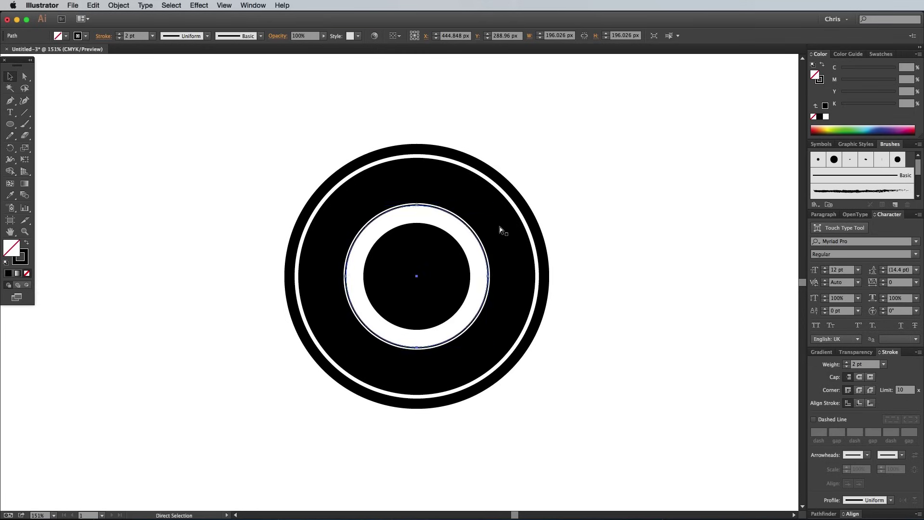
pyautogui.moveTo(346, 205); pyautogui.dragTo(362, 211)
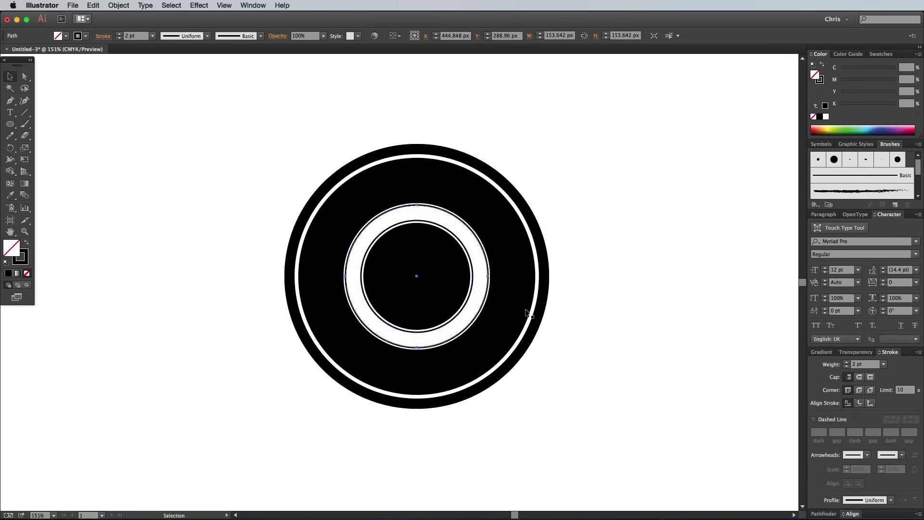
pyautogui.click(439, 266)
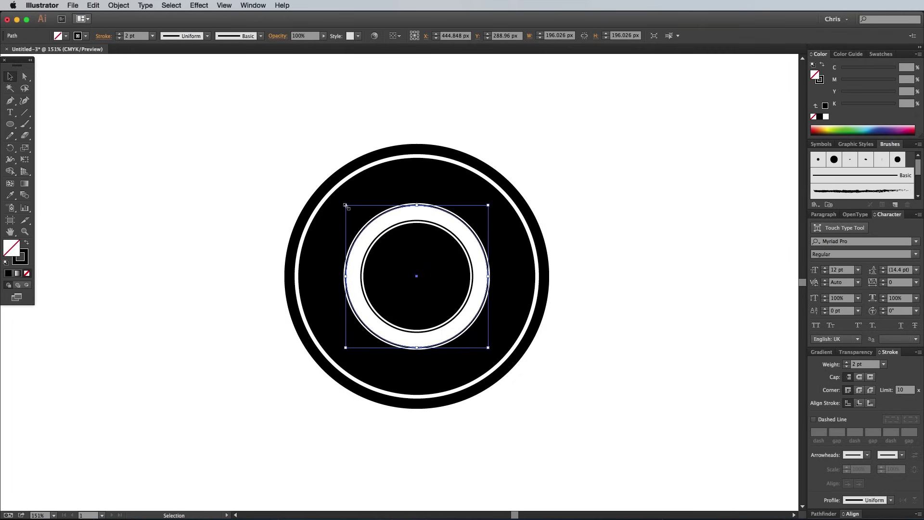
pyautogui.moveTo(346, 205); pyautogui.dragTo(354, 210)
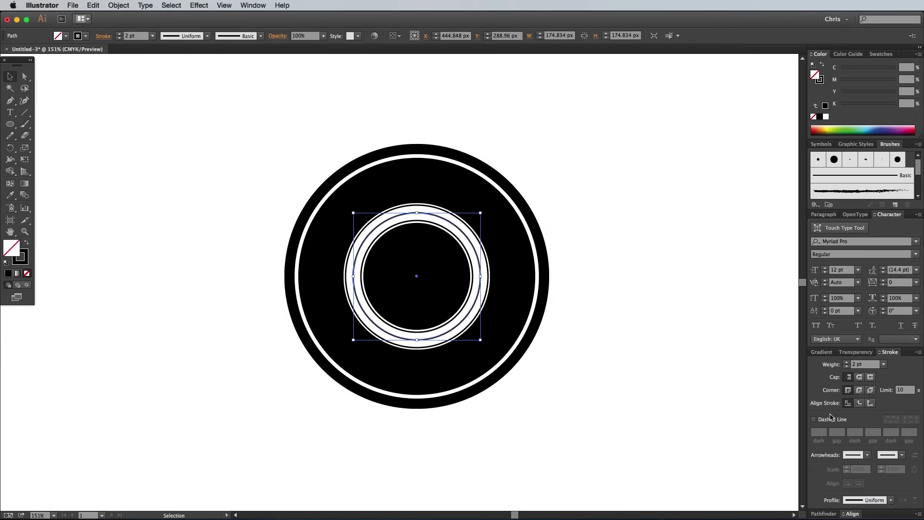
# Make the middle circle a 5 pt round-cap dashed stroke with 0 pt dash and 17 pt gap
pyautogui.click(831, 419)
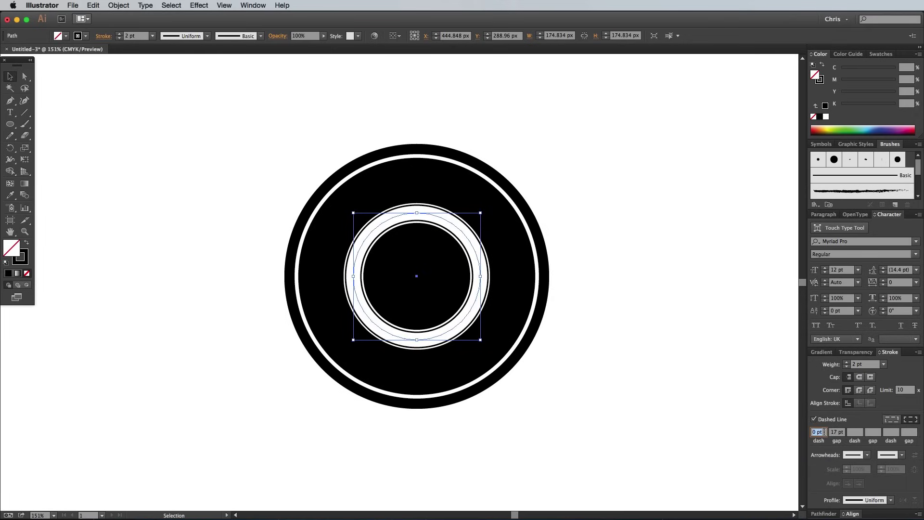
pyautogui.press('Tab')
pyautogui.click(860, 379)
pyautogui.click(630, 251)
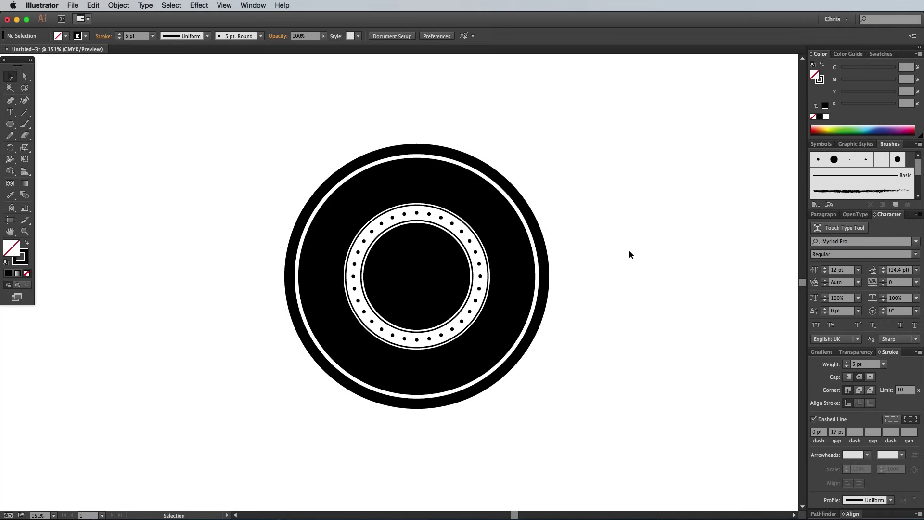
pyautogui.click(511, 186)
# Apply a smooth Zig Zag effect (1 px size, 20 ridges per segment) to the outer circle
pyautogui.click(199, 5)
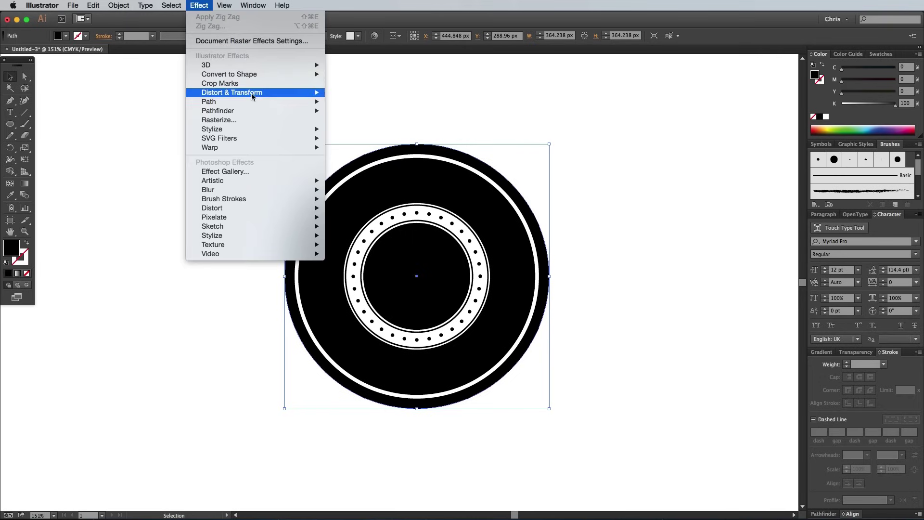
pyautogui.moveTo(254, 97)
pyautogui.click(350, 147)
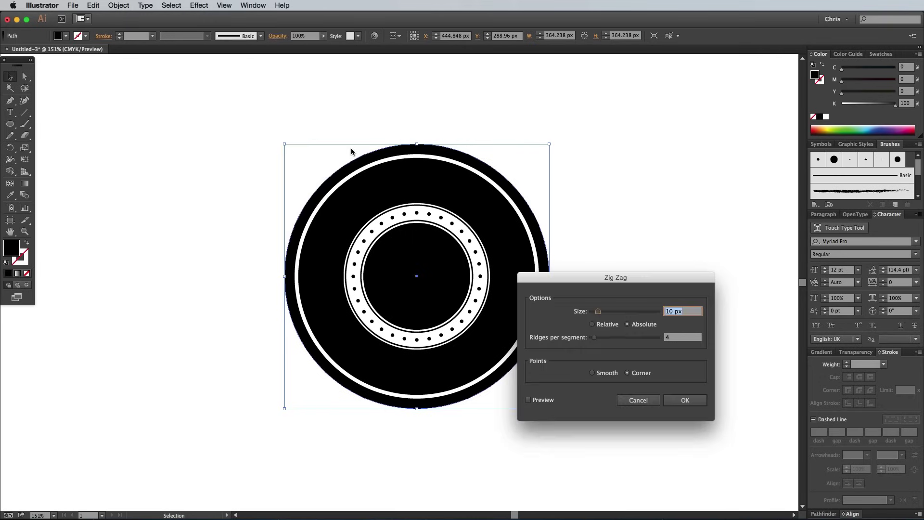
pyautogui.moveTo(569, 279); pyautogui.dragTo(472, 200)
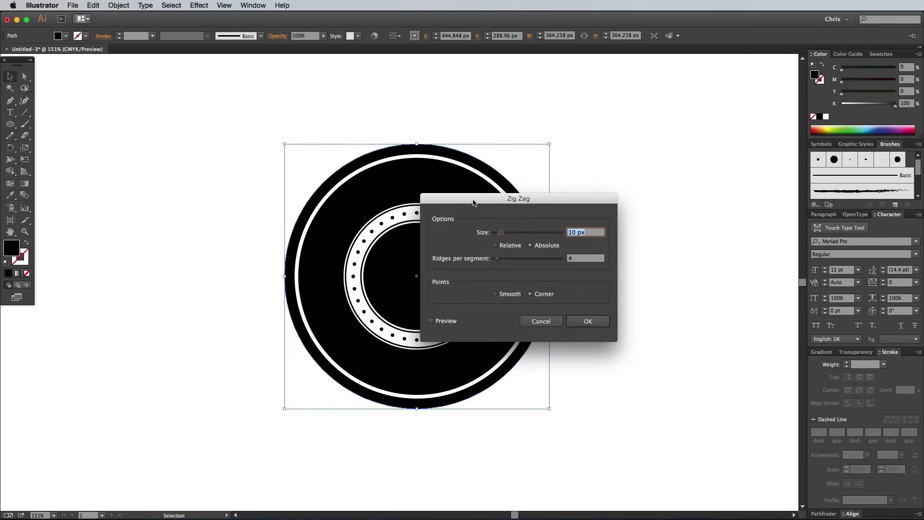
pyautogui.click(507, 295)
pyautogui.moveTo(502, 236); pyautogui.dragTo(499, 235)
pyautogui.moveTo(497, 259)
pyautogui.mouseDown()
pyautogui.moveTo(524, 261)
pyautogui.moveTo(510, 262)
pyautogui.mouseUp()
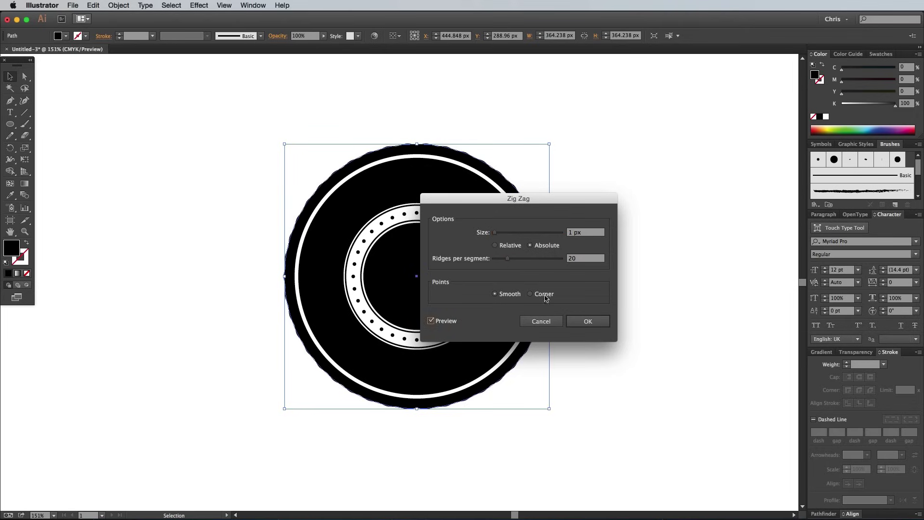
pyautogui.click(588, 322)
pyautogui.click(627, 276)
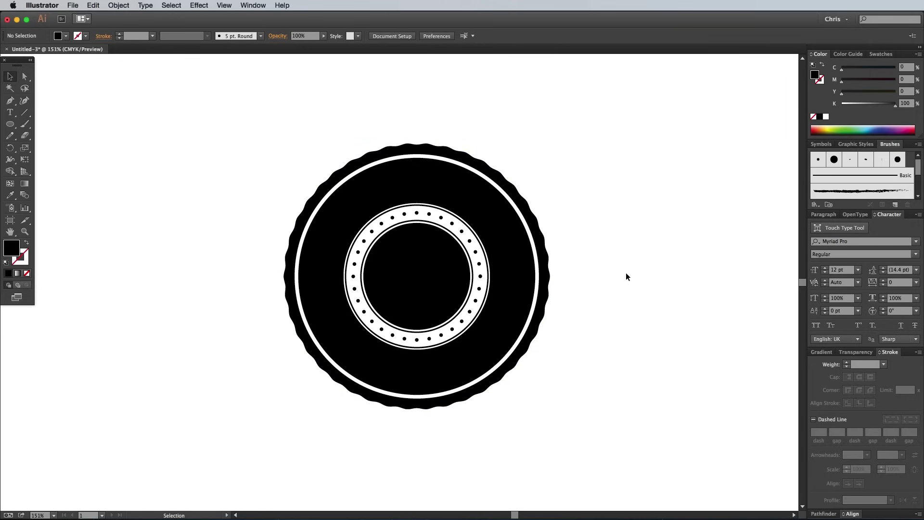
# Draw three black rounded-rectangle plates of increasing height beside the badge
pyautogui.hscroll(5, 626, 277)
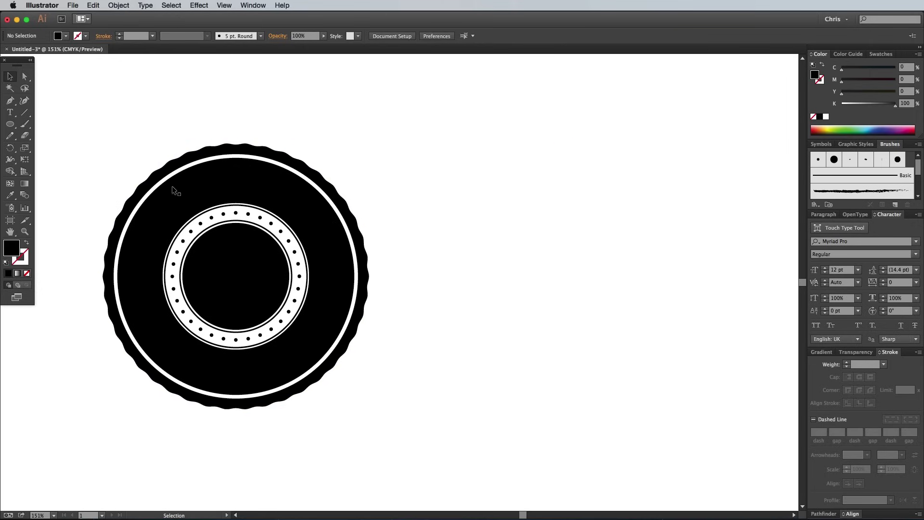
pyautogui.moveTo(10, 124); pyautogui.dragTo(49, 139)
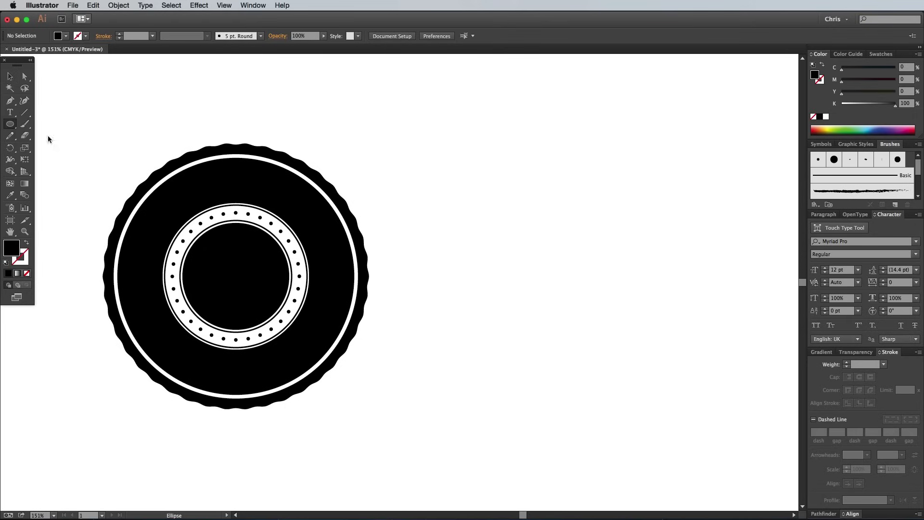
pyautogui.press('super+equal')
pyautogui.press('super+equal')
pyautogui.press('super+equal')
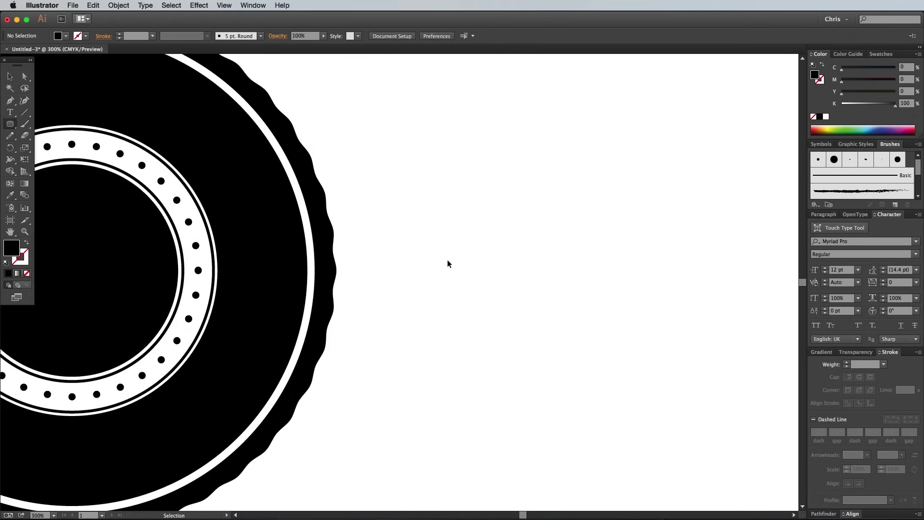
pyautogui.moveTo(456, 231); pyautogui.dragTo(472, 326)
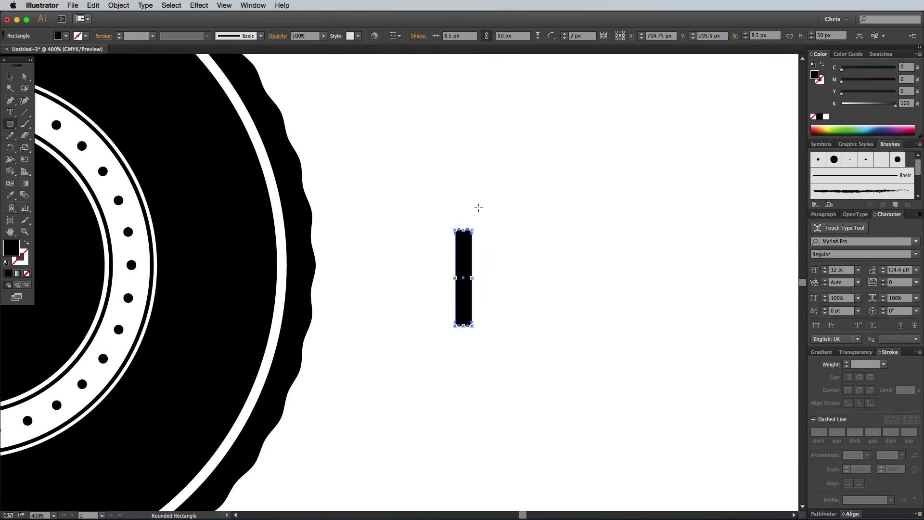
pyautogui.moveTo(477, 208); pyautogui.dragTo(495, 344)
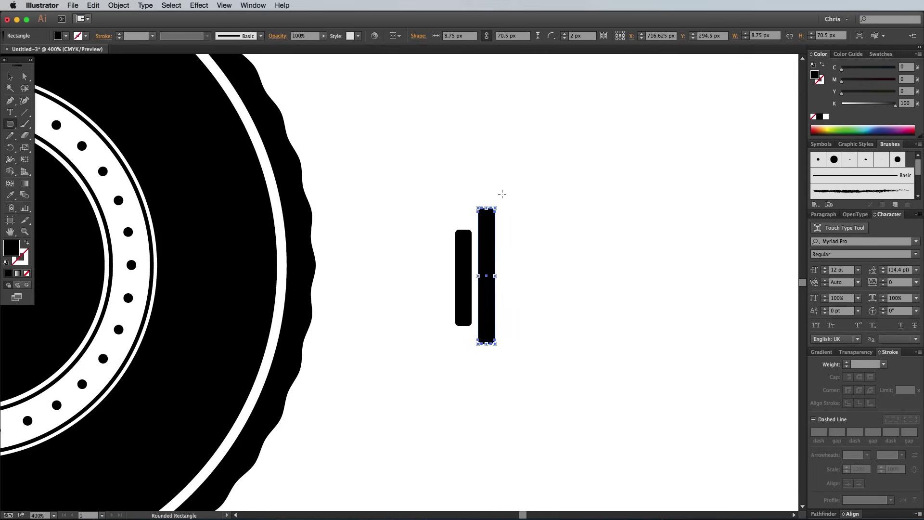
pyautogui.moveTo(502, 191); pyautogui.dragTo(521, 358)
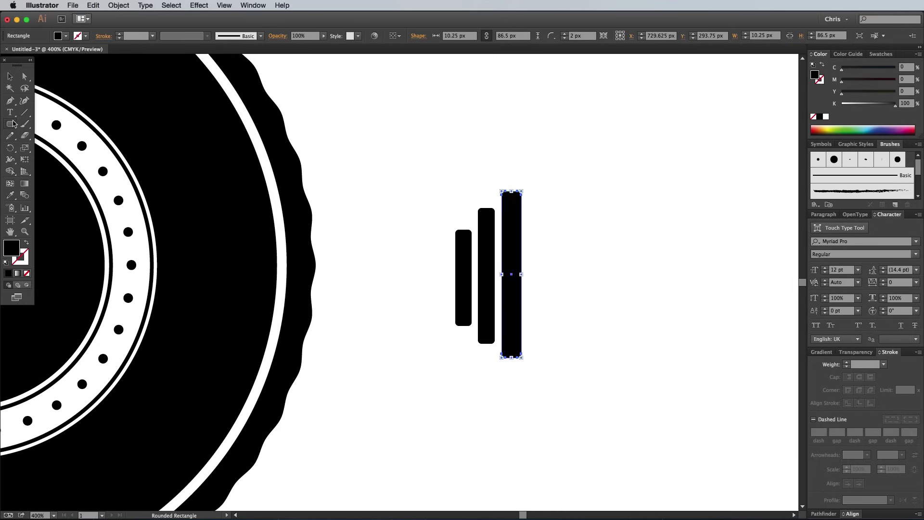
# Add a small square end cap left of the plates and a long bar to their right
pyautogui.moveTo(11, 125); pyautogui.dragTo(47, 124)
pyautogui.moveTo(439, 268); pyautogui.dragTo(452, 280)
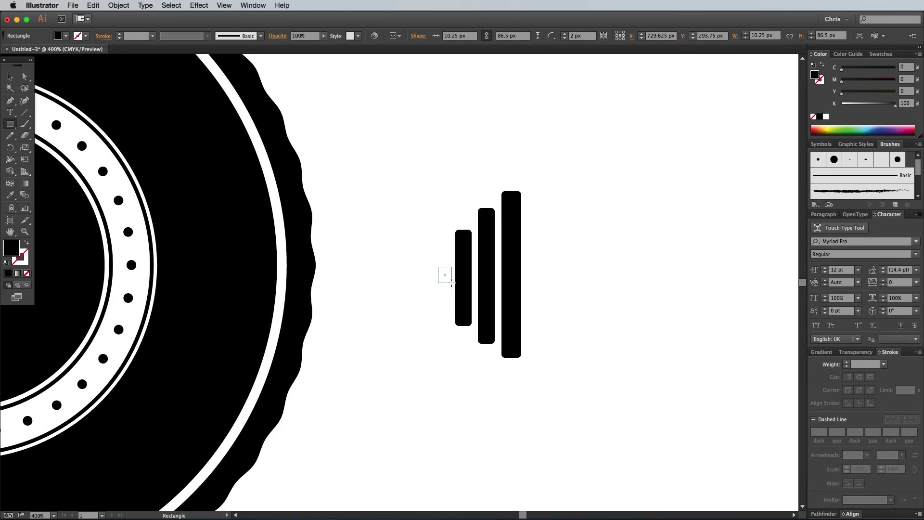
pyautogui.moveTo(451, 286); pyautogui.dragTo(451, 286)
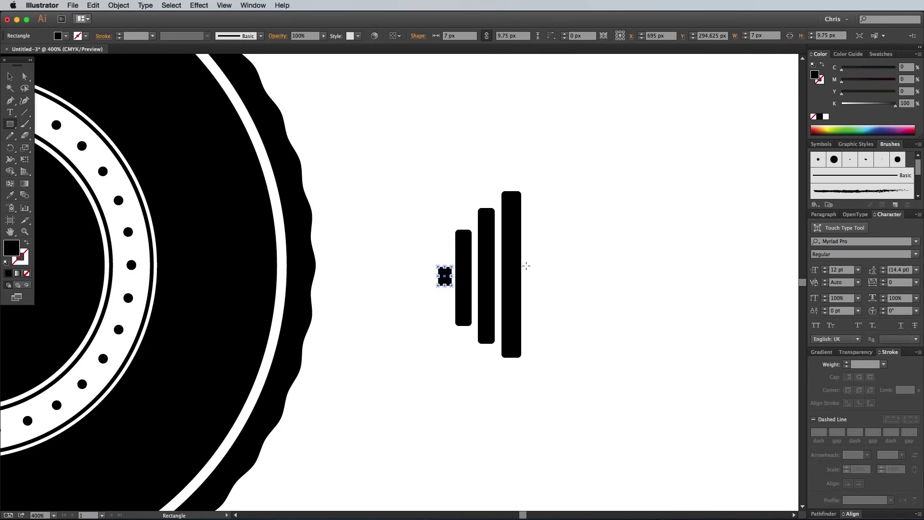
pyautogui.moveTo(526, 266); pyautogui.dragTo(645, 284)
pyautogui.press('v')
pyautogui.click(408, 214)
# Duplicate the plates and end square, rotate the copy 180° onto the bar's right end, and select everything
pyautogui.moveTo(410, 191); pyautogui.dragTo(511, 289)
pyautogui.press('a')
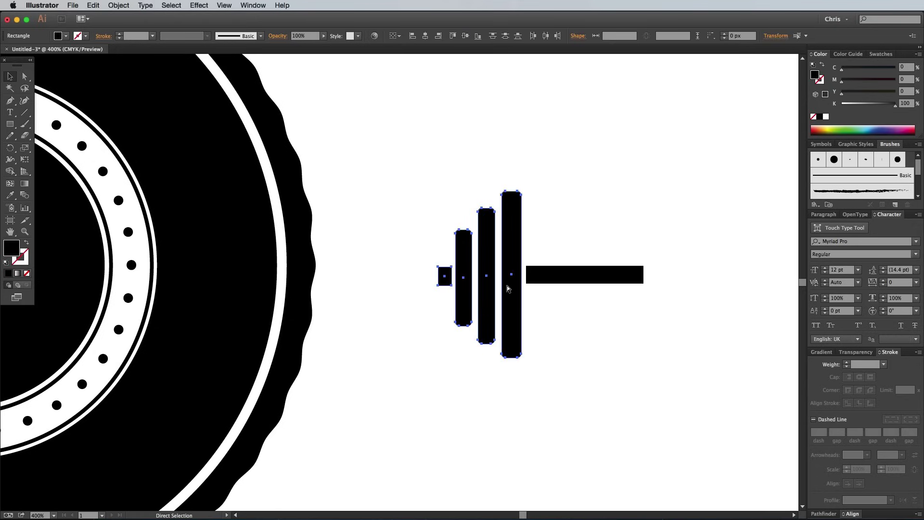
pyautogui.press('v')
pyautogui.moveTo(523, 363); pyautogui.dragTo(661, 249)
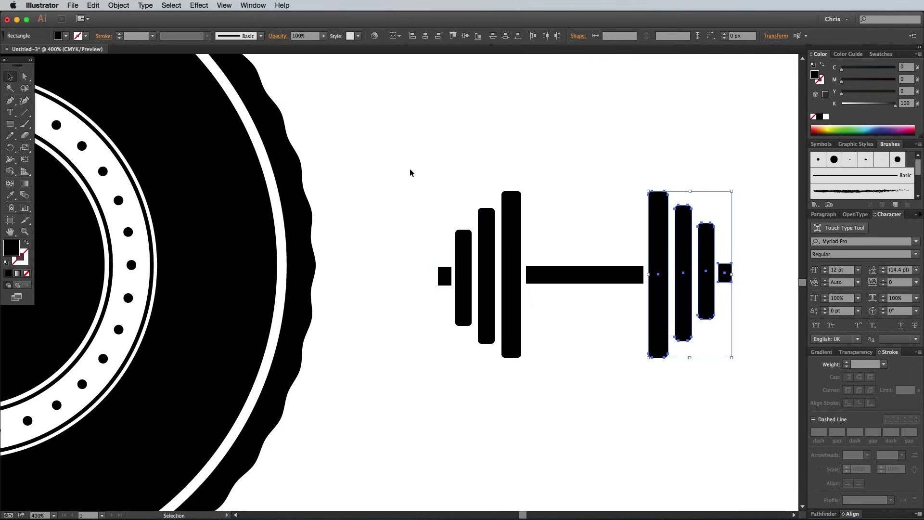
pyautogui.moveTo(410, 169); pyautogui.dragTo(761, 400)
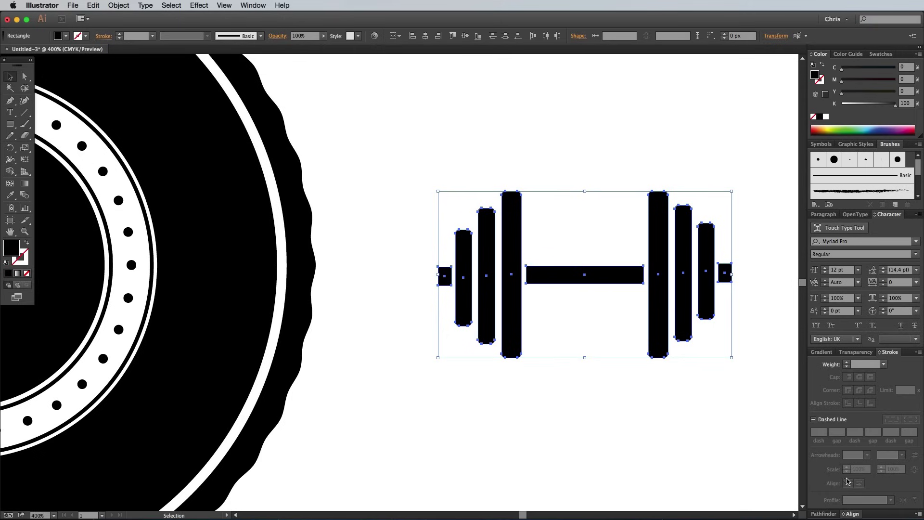
# Vertically centre all dumbbell parts and distribute their horizontal spacing evenly with the Align panel
pyautogui.moveTo(850, 516); pyautogui.dragTo(617, 241)
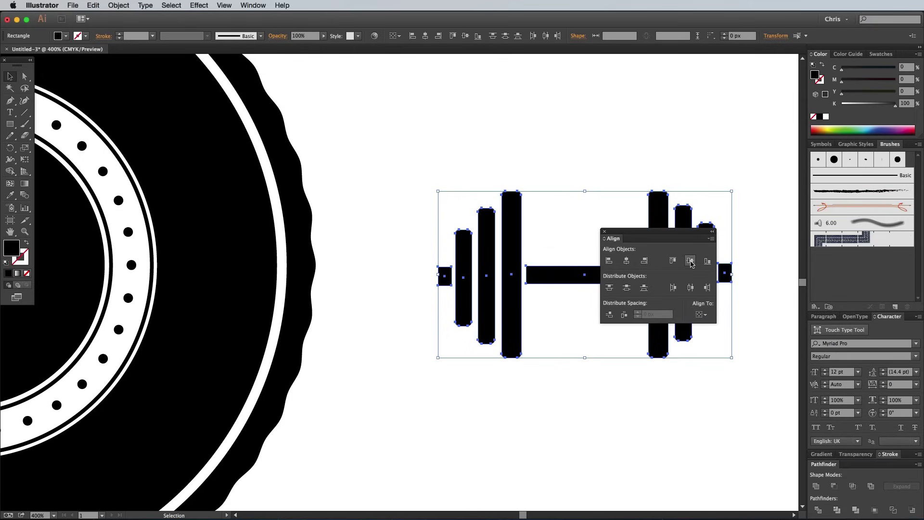
pyautogui.click(691, 262)
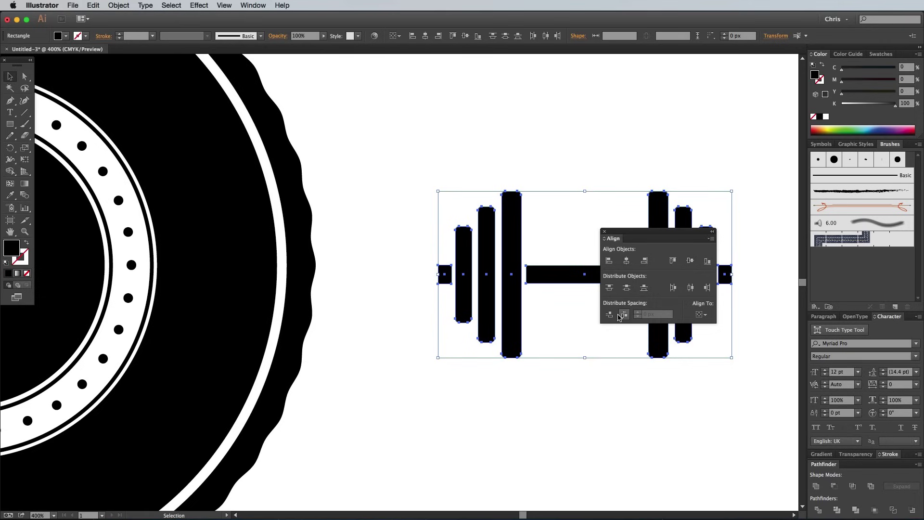
pyautogui.click(624, 315)
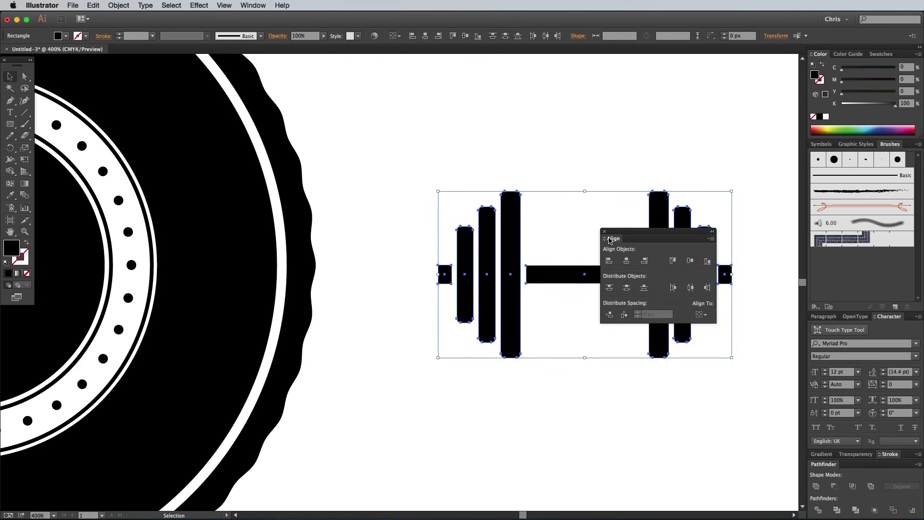
pyautogui.moveTo(611, 239); pyautogui.dragTo(850, 465)
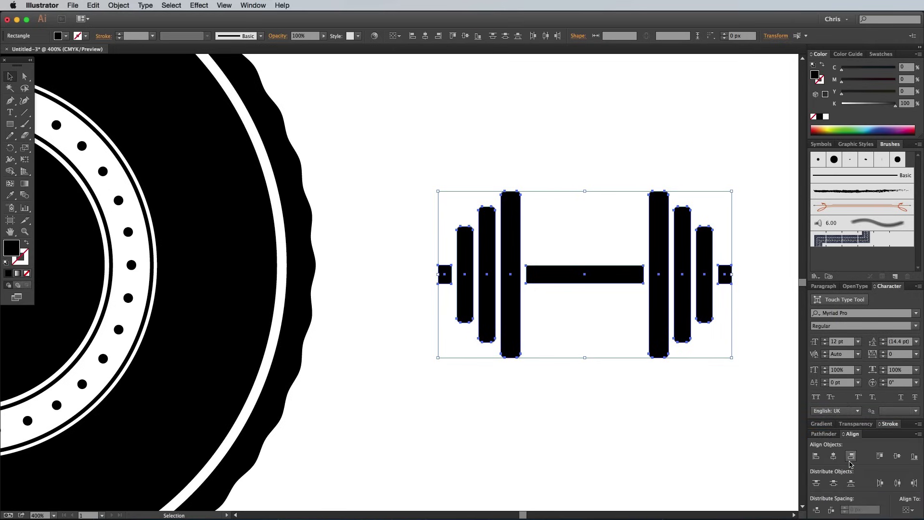
# Fill the dumbbell white, move it into the badge and scale it to fit the inner circle
pyautogui.press('a')
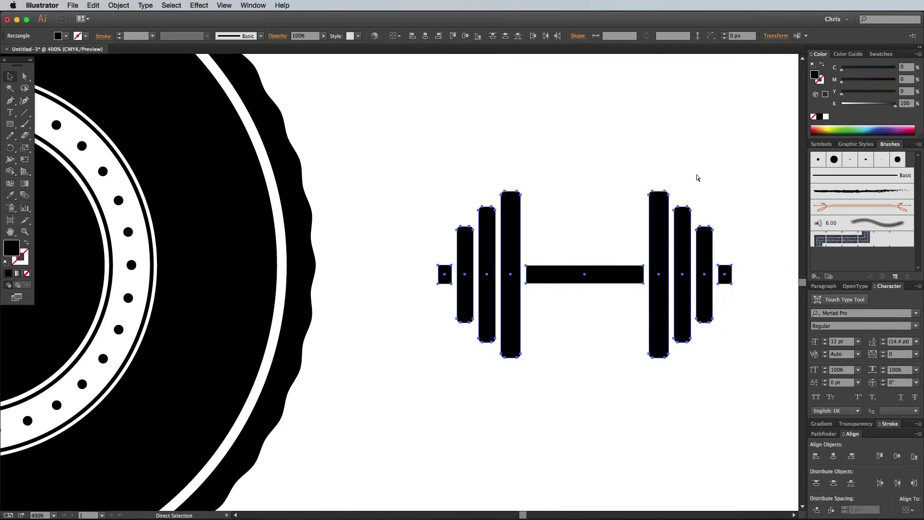
pyautogui.press('v')
pyautogui.click(826, 118)
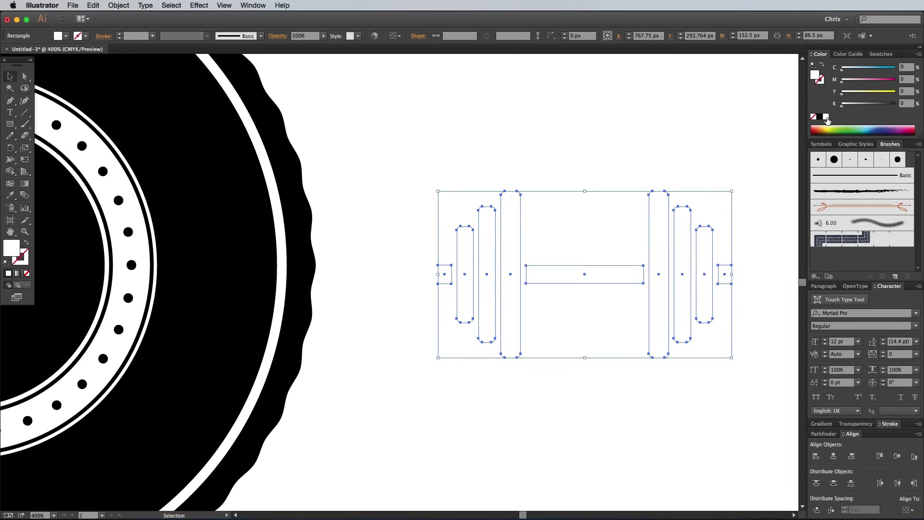
pyautogui.press('super+minus')
pyautogui.press('super+minus')
pyautogui.moveTo(453, 272); pyautogui.dragTo(140, 267)
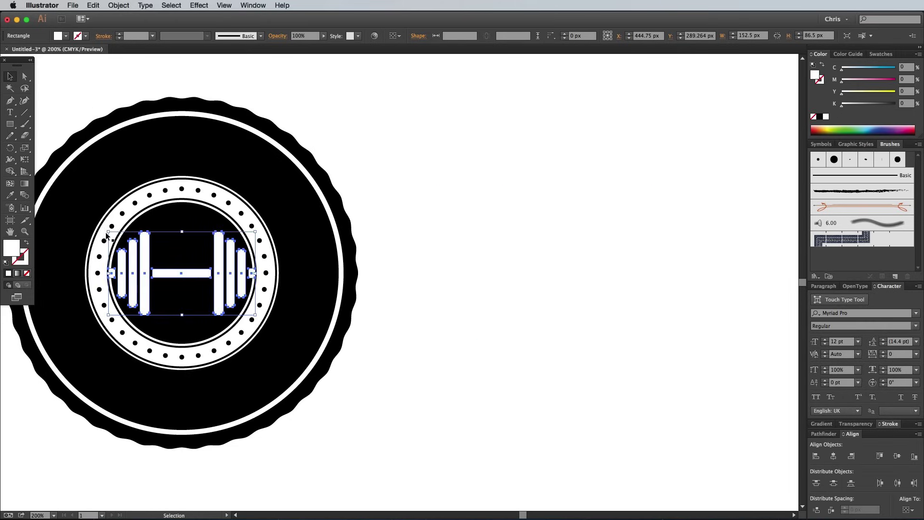
pyautogui.moveTo(108, 232); pyautogui.dragTo(120, 238)
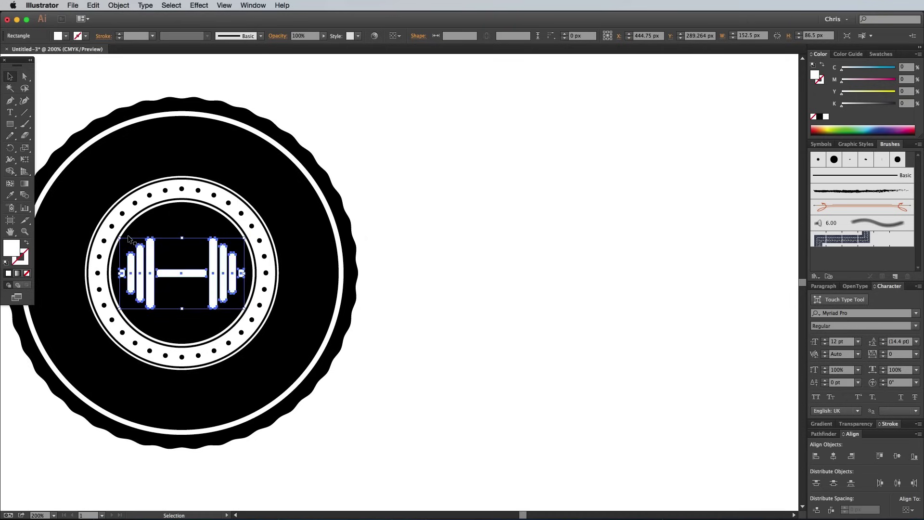
# Centre the dumbbell horizontally and vertically on the inner black circle
pyautogui.keyDown('shift'); pyautogui.click(188, 223); pyautogui.keyUp('shift')
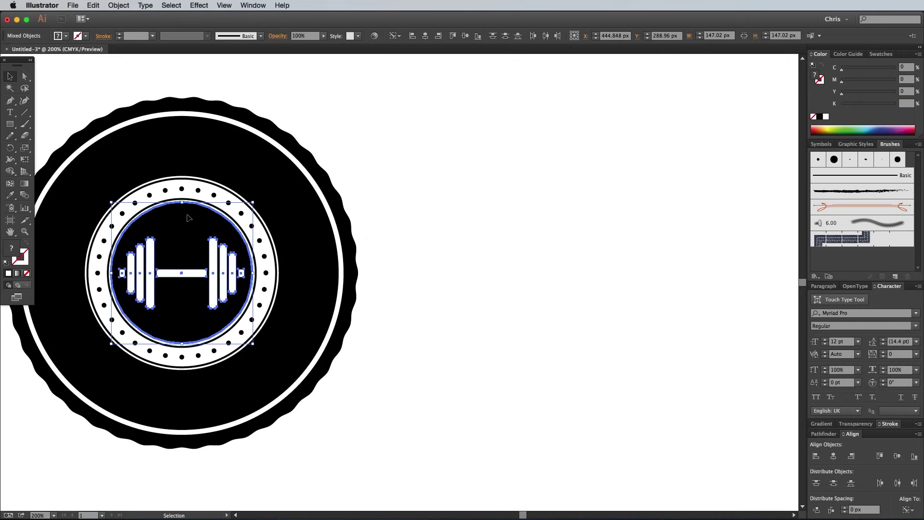
pyautogui.moveTo(851, 435); pyautogui.dragTo(345, 231)
pyautogui.click(360, 252)
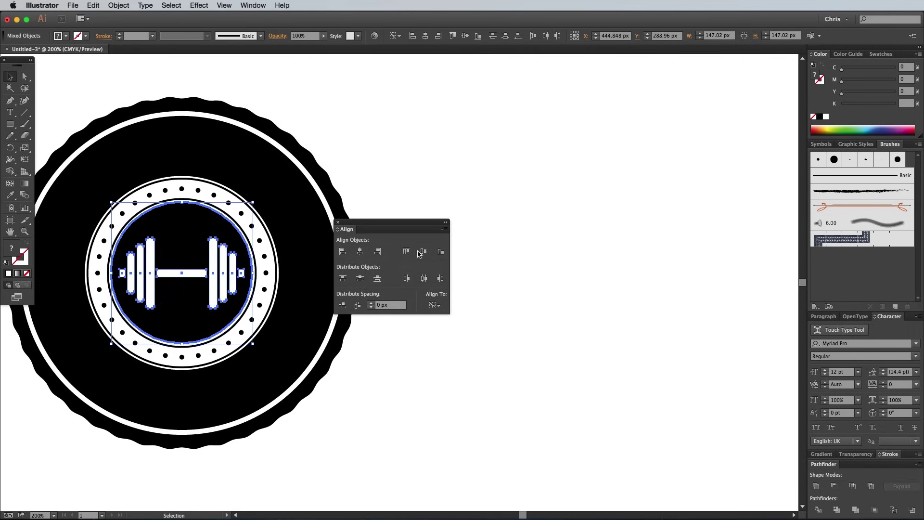
pyautogui.click(424, 252)
pyautogui.moveTo(346, 229); pyautogui.dragTo(867, 466)
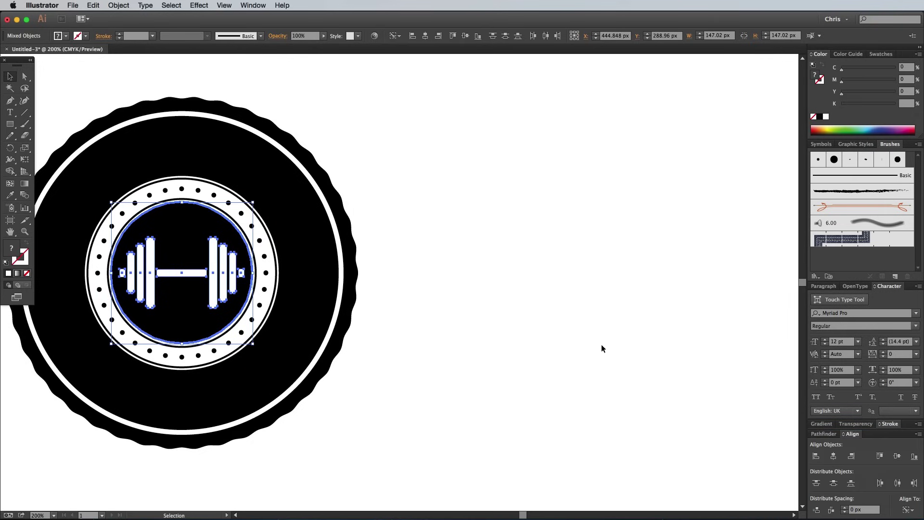
pyautogui.click(421, 249)
pyautogui.hscroll(-10, 421, 250)
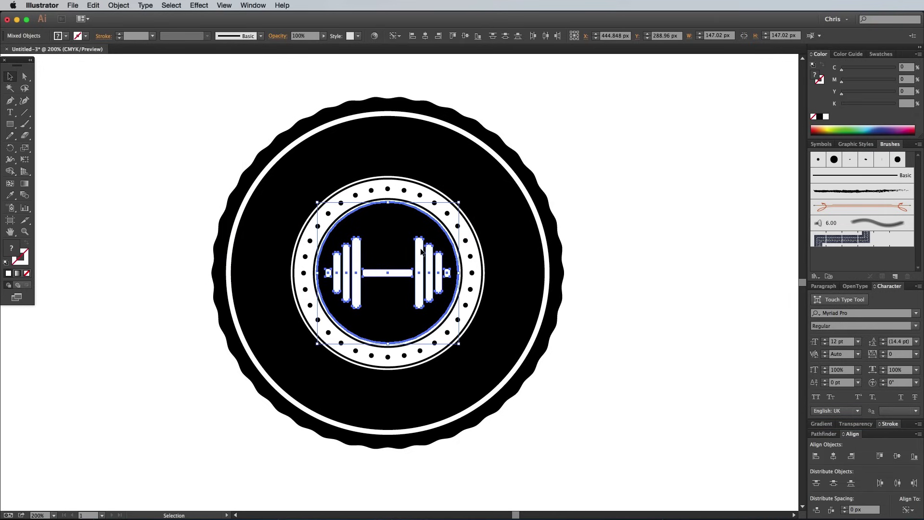
pyautogui.click(385, 217)
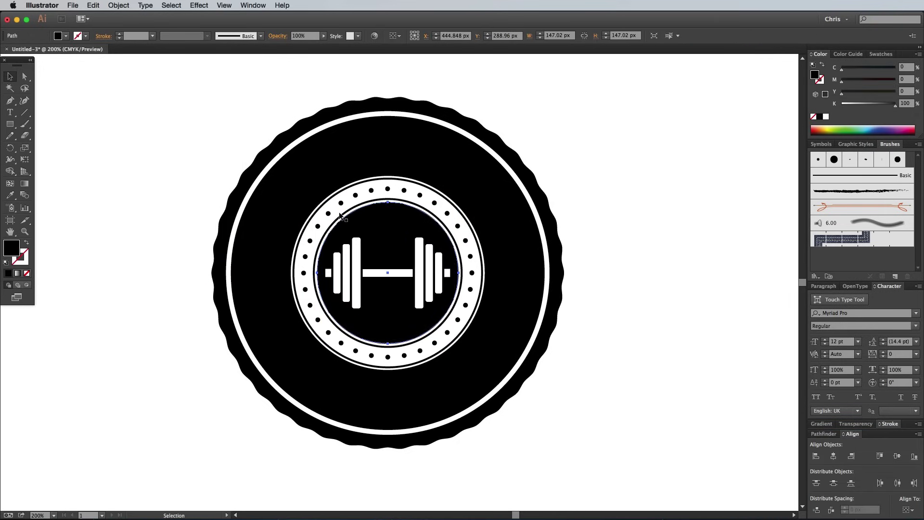
# Enlarge the inner guide circle over the dotted ring, set its fill to None, and attach Type on a Path to it
pyautogui.moveTo(317, 203); pyautogui.dragTo(241, 163)
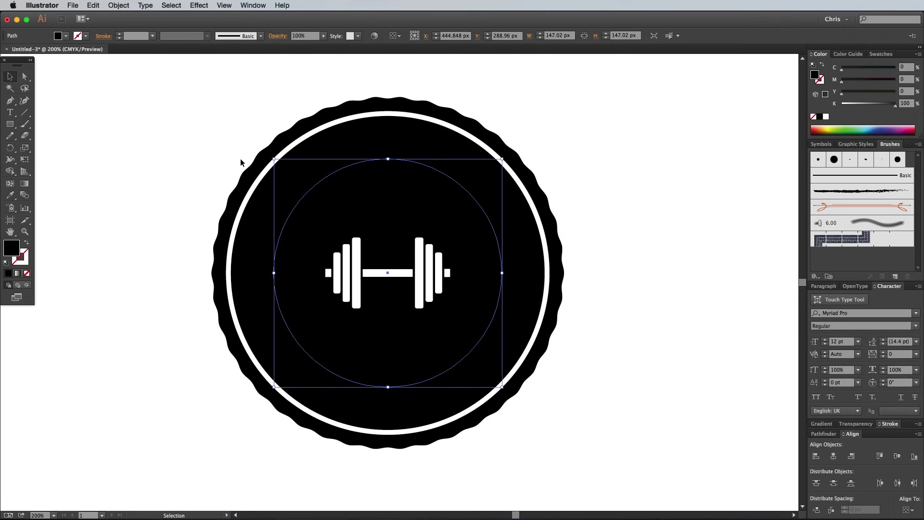
pyautogui.click(28, 274)
pyautogui.click(10, 114)
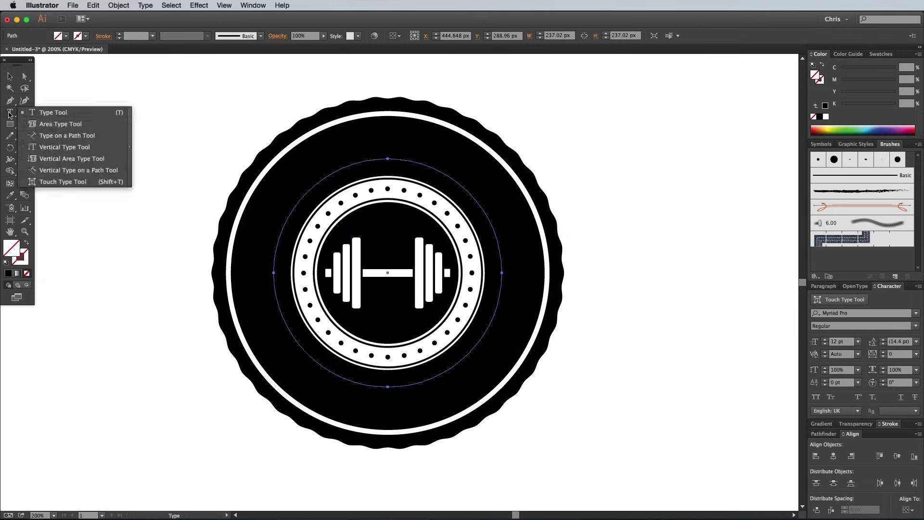
pyautogui.click(82, 136)
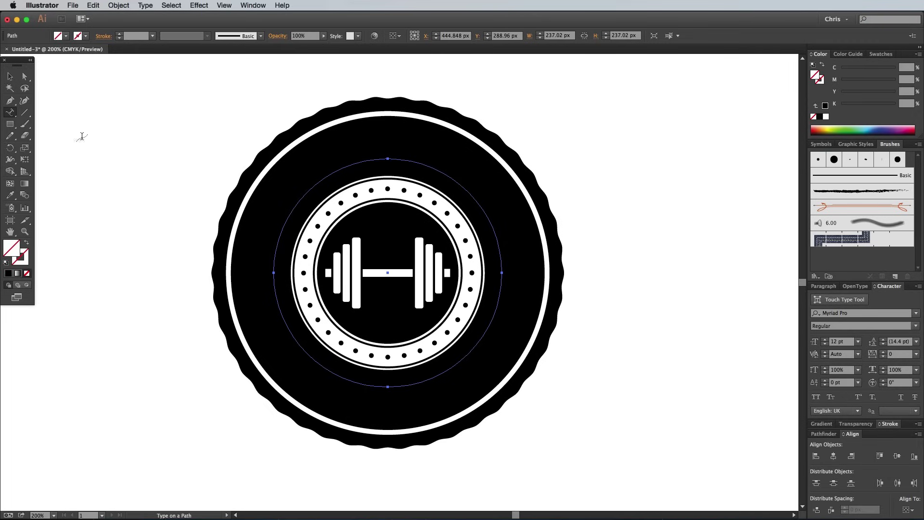
pyautogui.click(359, 161)
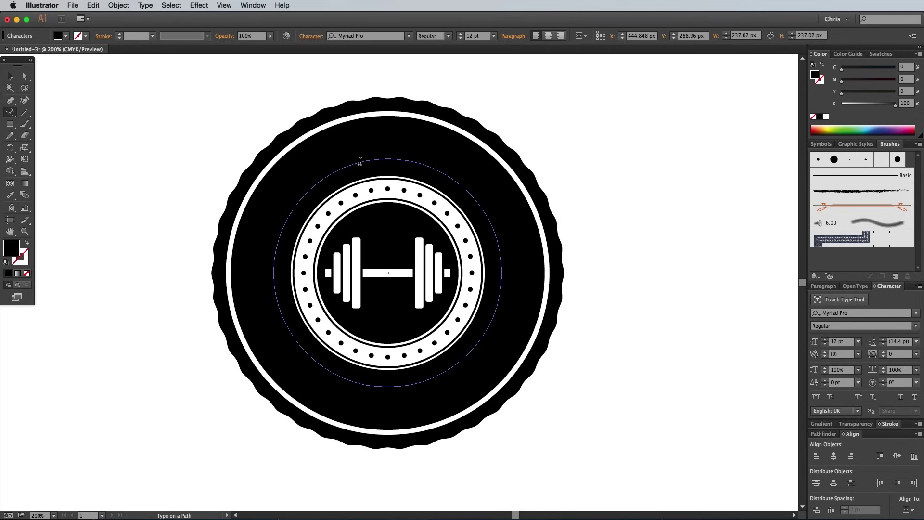
# Type POWERHOUSE GYM along the circle in white, center-aligned on its path
pyautogui.click(360, 161)
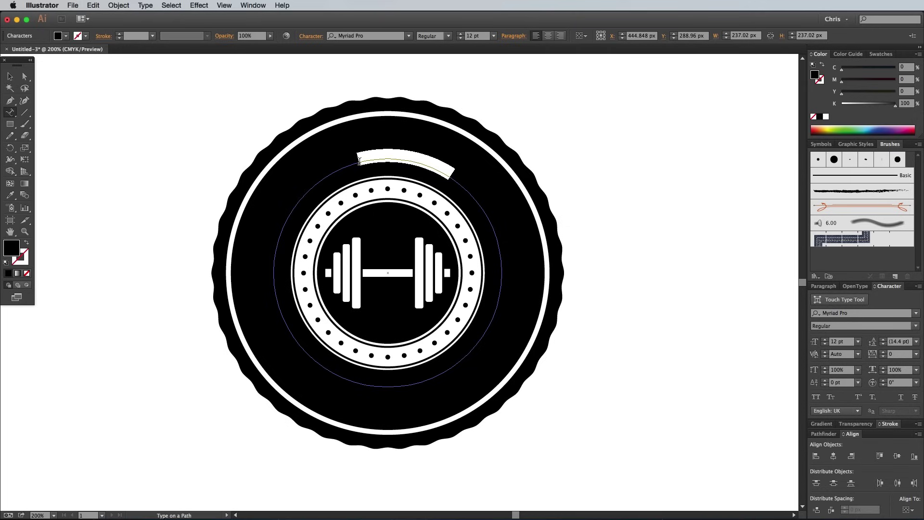
pyautogui.click(826, 117)
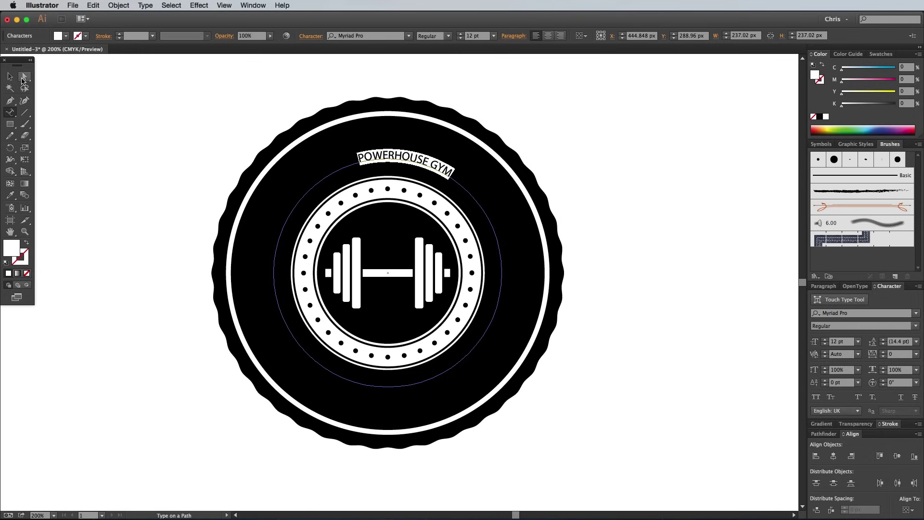
pyautogui.click(9, 76)
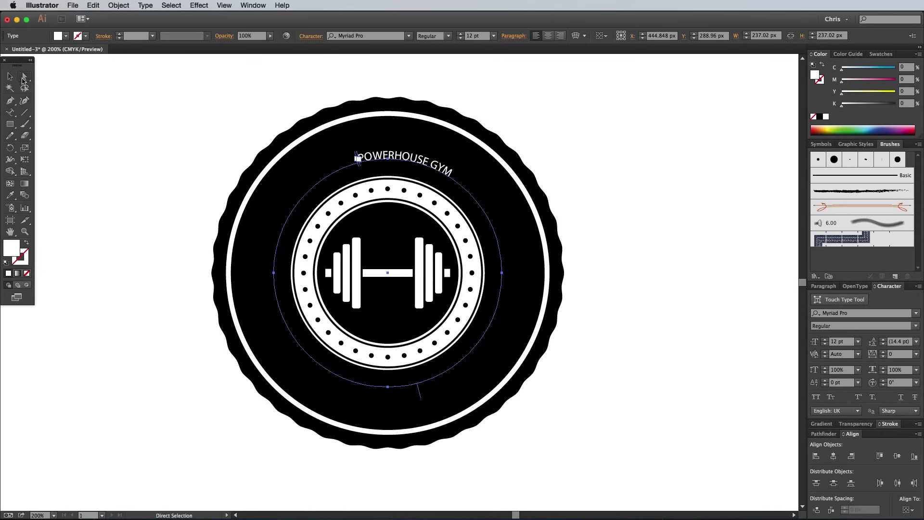
pyautogui.click(549, 36)
# Drag the path-text brackets so POWERHOUSE GYM sits centred over the circle's top
pyautogui.click(26, 78)
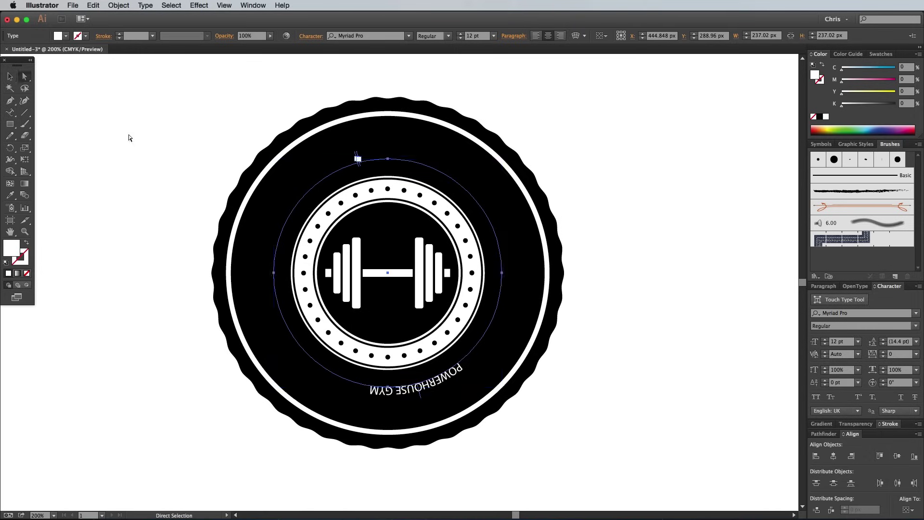
pyautogui.moveTo(359, 164); pyautogui.dragTo(276, 274)
pyautogui.moveTo(358, 164); pyautogui.dragTo(527, 268)
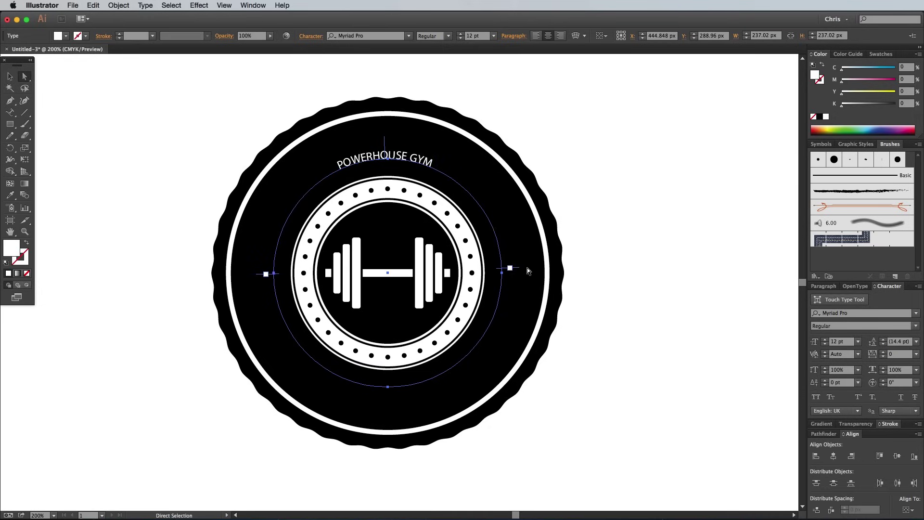
# Change the font of the curved POWERHOUSE GYM text to Boton
pyautogui.doubleClick(424, 160)
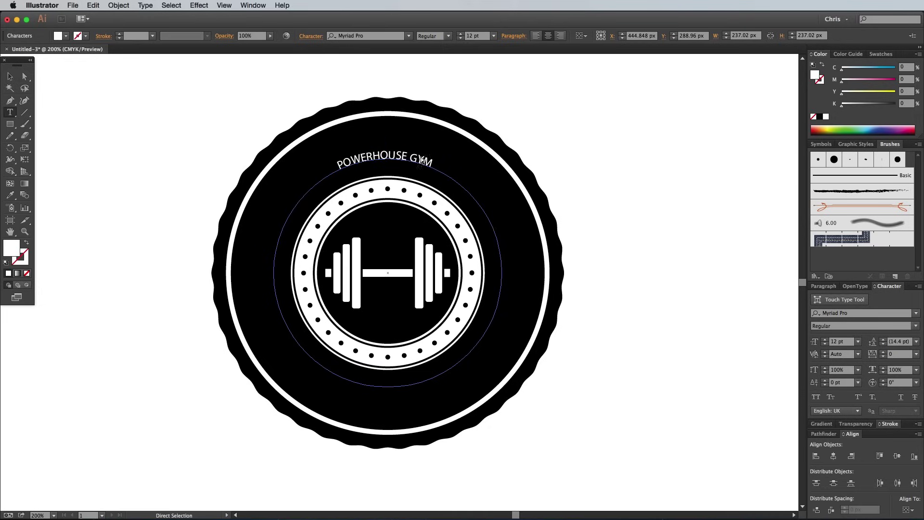
pyautogui.hotkey('ctrl', 'a')
pyautogui.doubleClick(369, 36)
pyautogui.press('super+a')
pyautogui.write('boto')
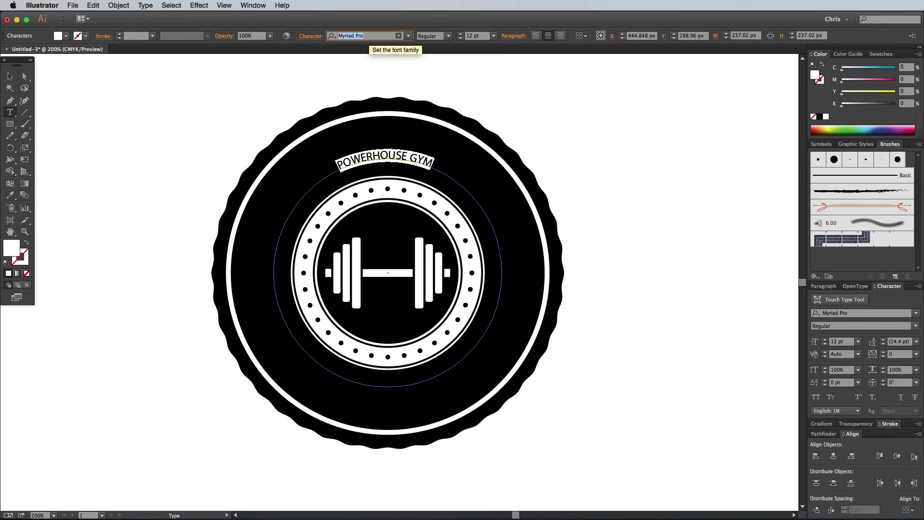
pyautogui.write('n')
pyautogui.click(370, 73)
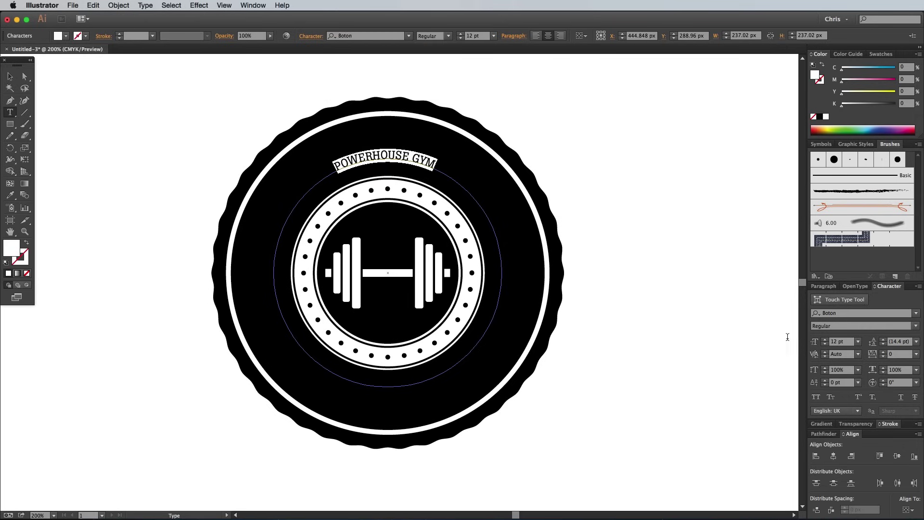
# Set the curved text's tracking to 100 and raise its size to 38 pt
pyautogui.click(916, 354)
pyautogui.click(920, 496)
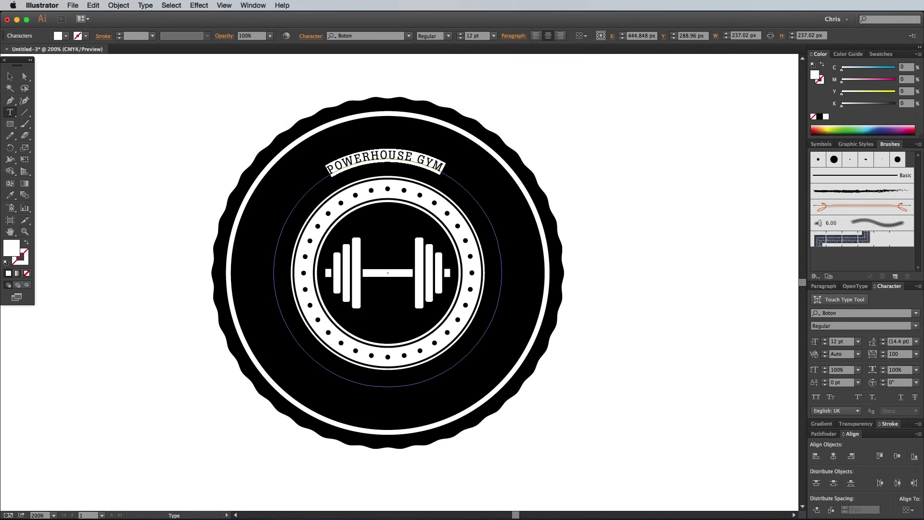
pyautogui.click(826, 340)
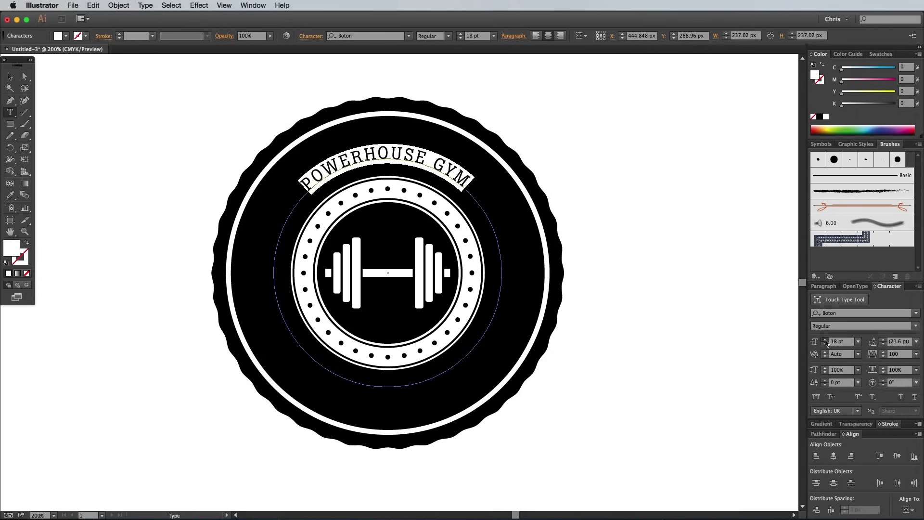
pyautogui.click(826, 340)
pyautogui.click(826, 340)
pyautogui.click(826, 340)
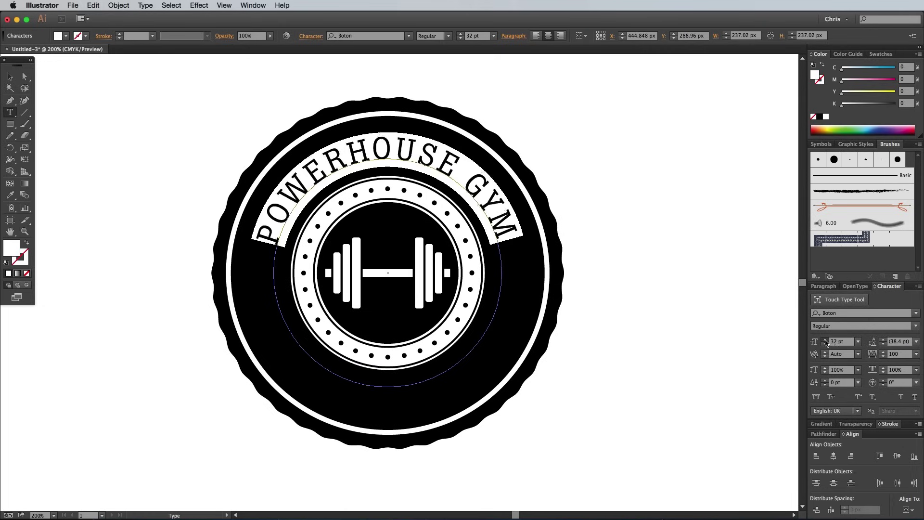
pyautogui.click(826, 340)
pyautogui.click(826, 340)
pyautogui.click(826, 340)
pyautogui.click(826, 340)
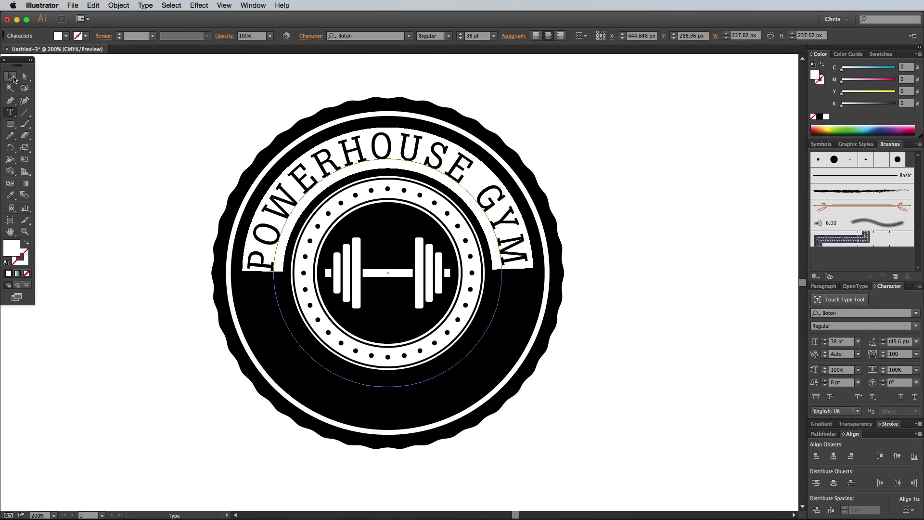
pyautogui.click(10, 77)
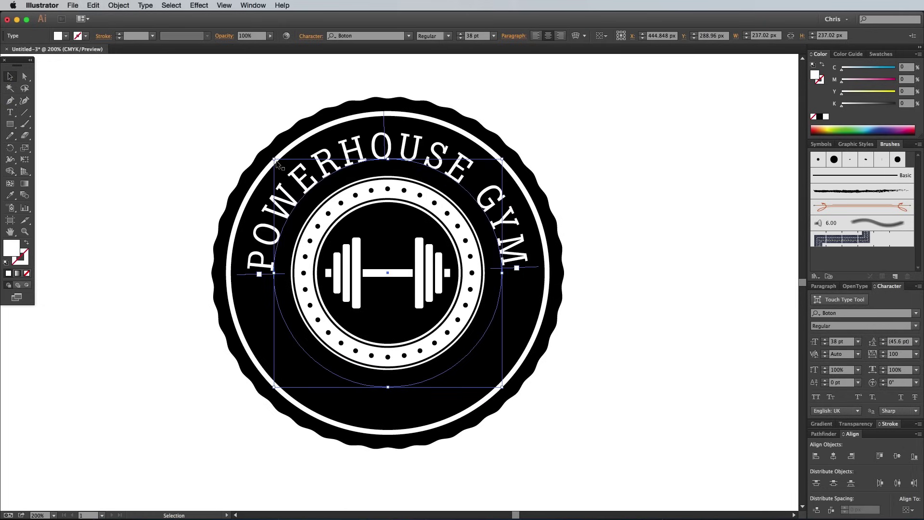
# Make a copy of the curved text and retype it as REACH YOUR POTENTIAL
pyautogui.moveTo(274, 159); pyautogui.dragTo(274, 160)
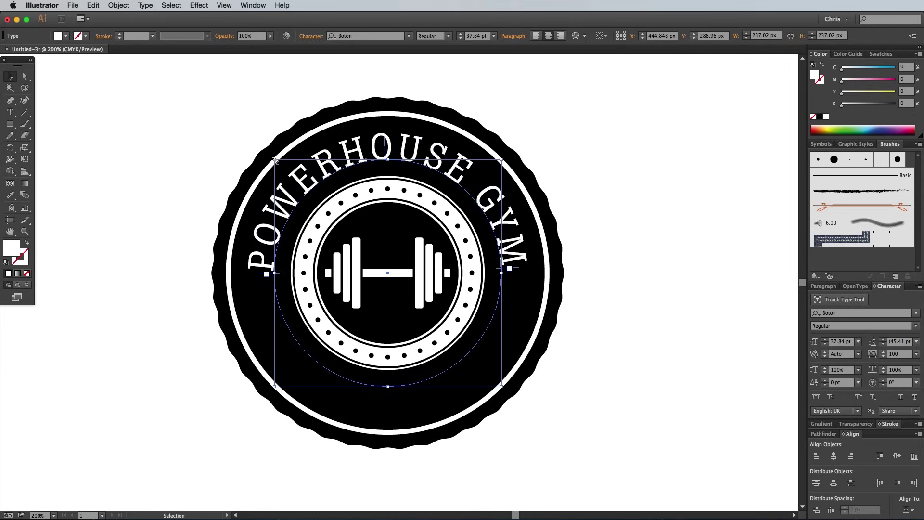
pyautogui.doubleClick(304, 181)
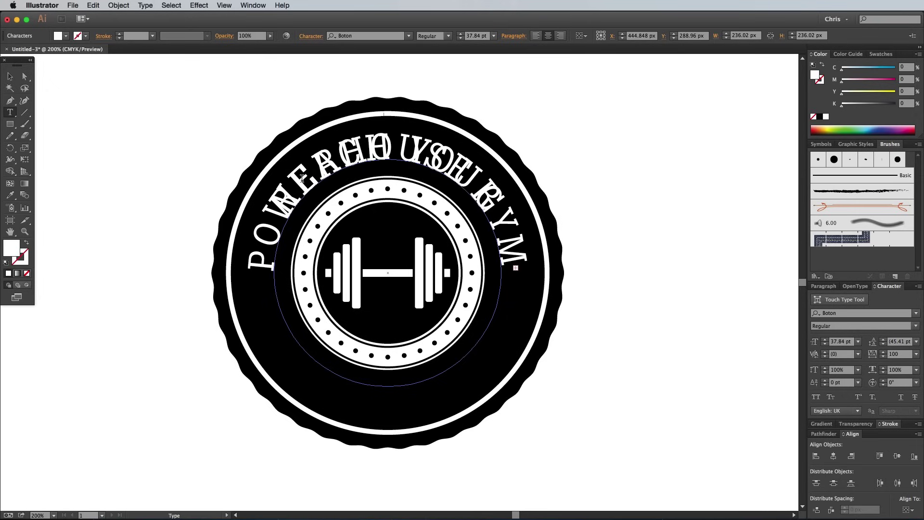
pyautogui.keyDown('super'); pyautogui.click(322, 181); pyautogui.keyUp('super')
# Shrink REACH YOUR POTENTIAL to 21 pt and move it to the circle's bottom
pyautogui.tripleClick(321, 181)
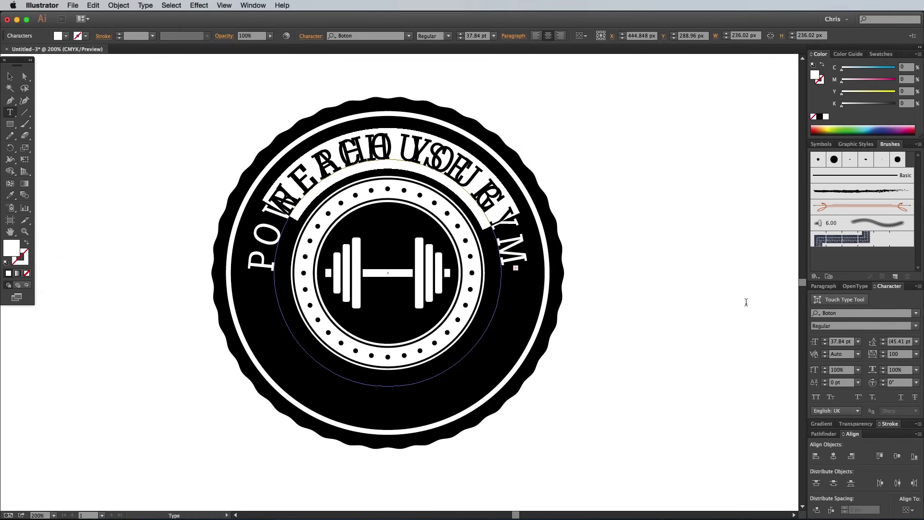
pyautogui.click(826, 344)
pyautogui.click(826, 343)
pyautogui.click(826, 344)
pyautogui.click(826, 344)
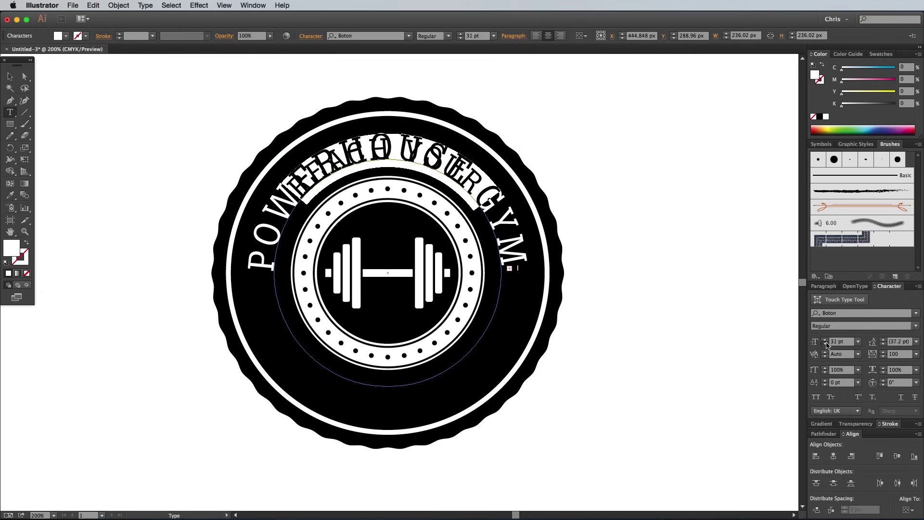
pyautogui.click(826, 344)
pyautogui.click(826, 343)
pyautogui.click(825, 344)
pyautogui.click(826, 344)
pyautogui.click(826, 344)
pyautogui.click(825, 343)
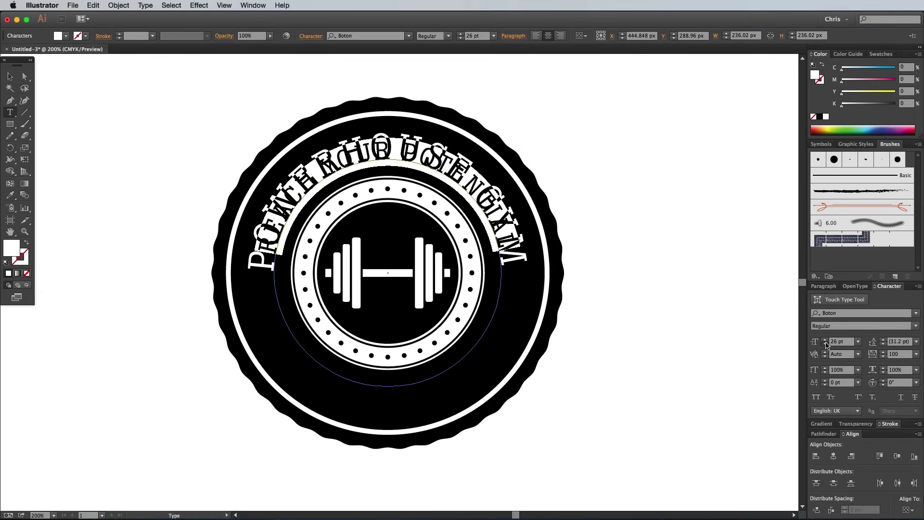
pyautogui.click(826, 344)
pyautogui.click(826, 344)
pyautogui.click(825, 344)
pyautogui.click(826, 344)
pyautogui.click(826, 343)
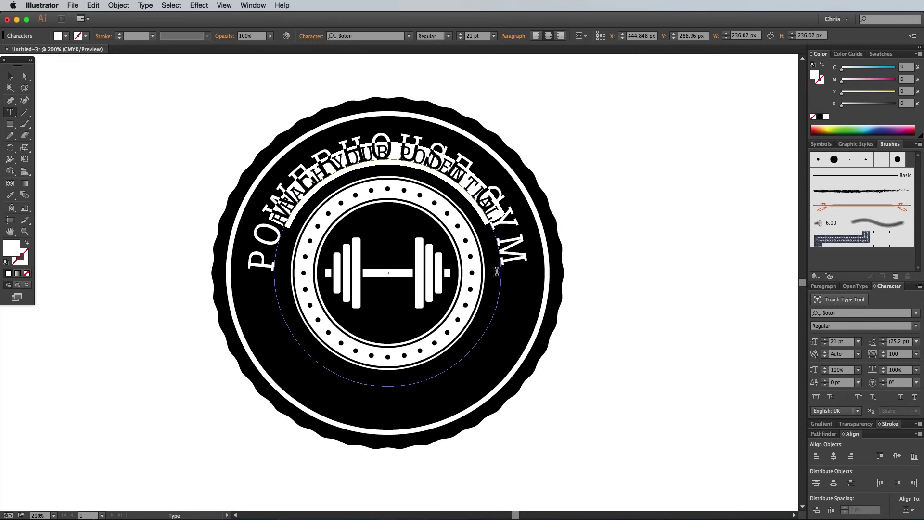
pyautogui.click(25, 76)
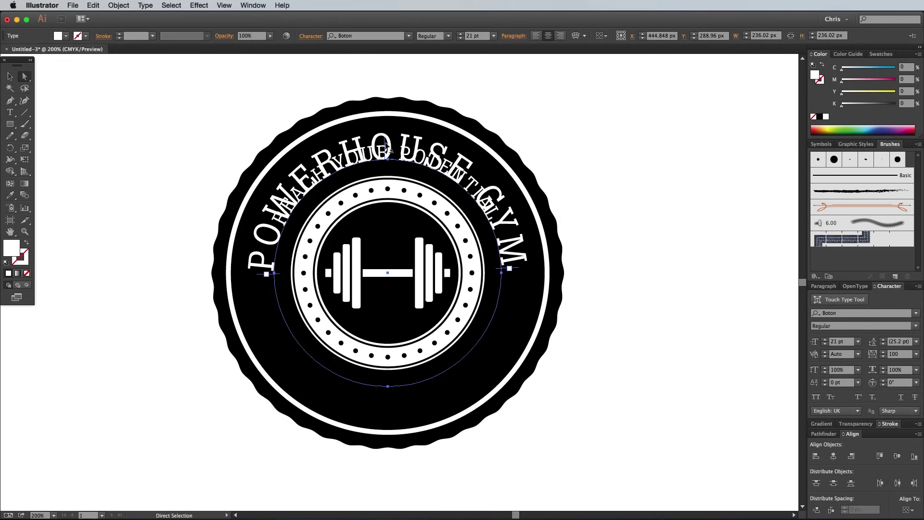
pyautogui.moveTo(387, 147); pyautogui.dragTo(391, 381)
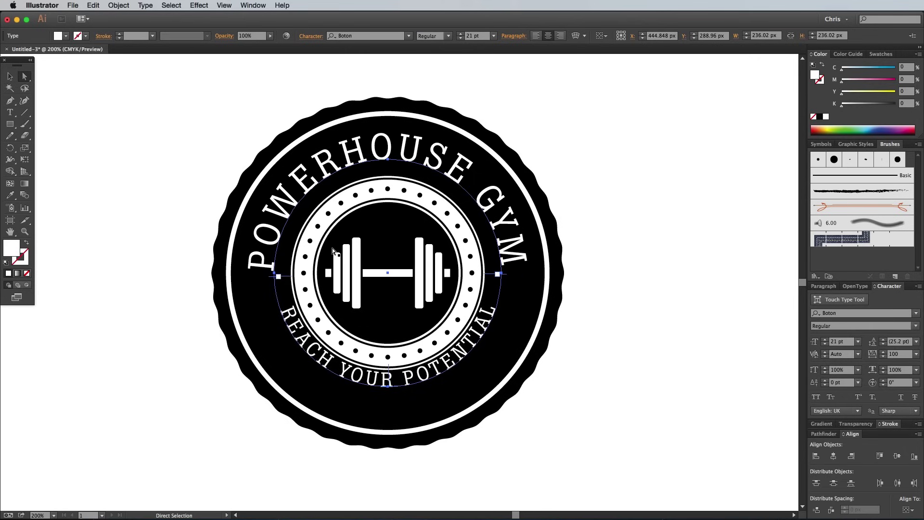
# Set the bottom text's Type on a Path Options alignment to Ascender
pyautogui.click(146, 5)
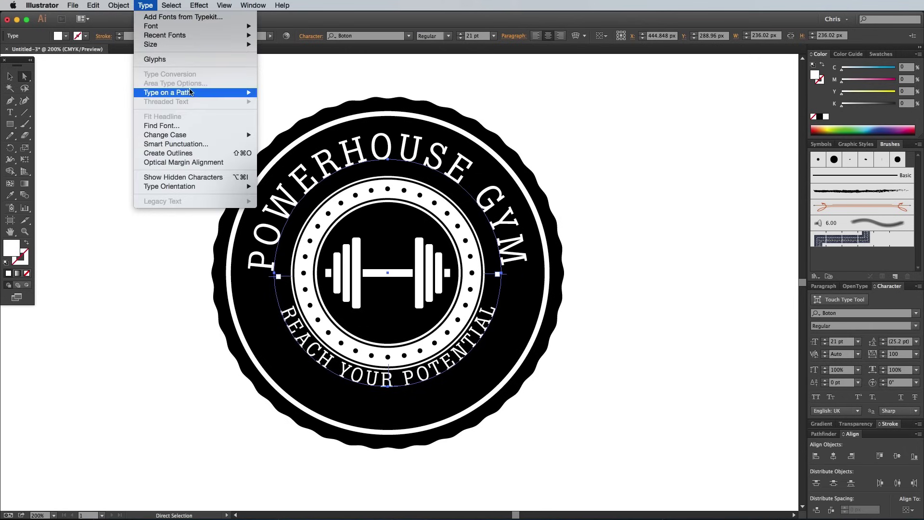
pyautogui.moveTo(202, 92)
pyautogui.click(289, 144)
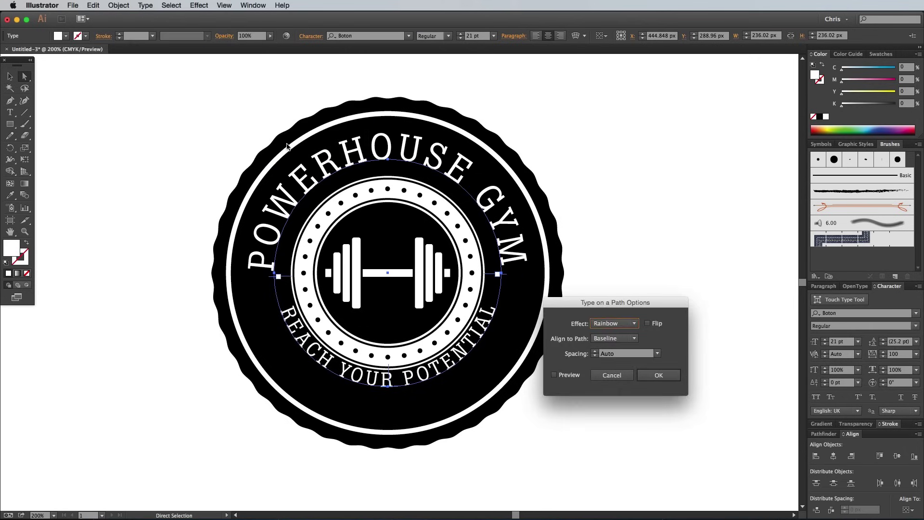
pyautogui.click(614, 339)
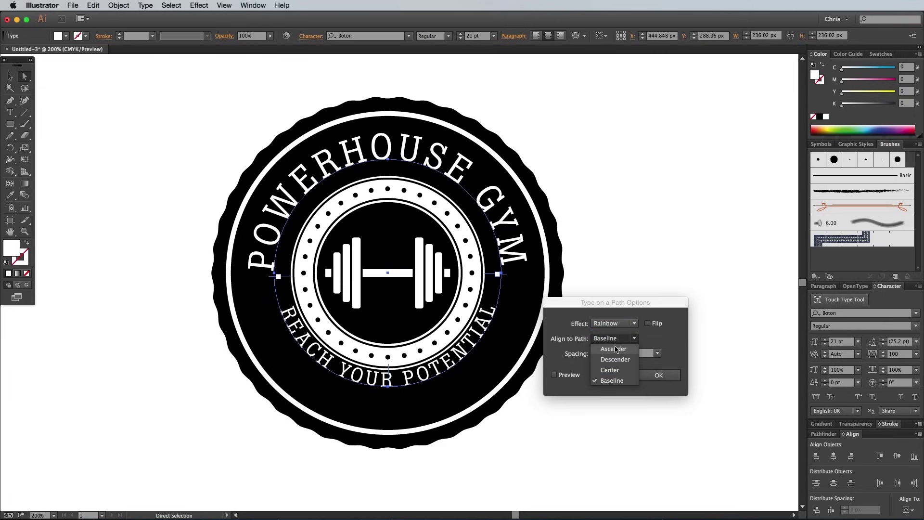
pyautogui.click(616, 347)
pyautogui.click(656, 377)
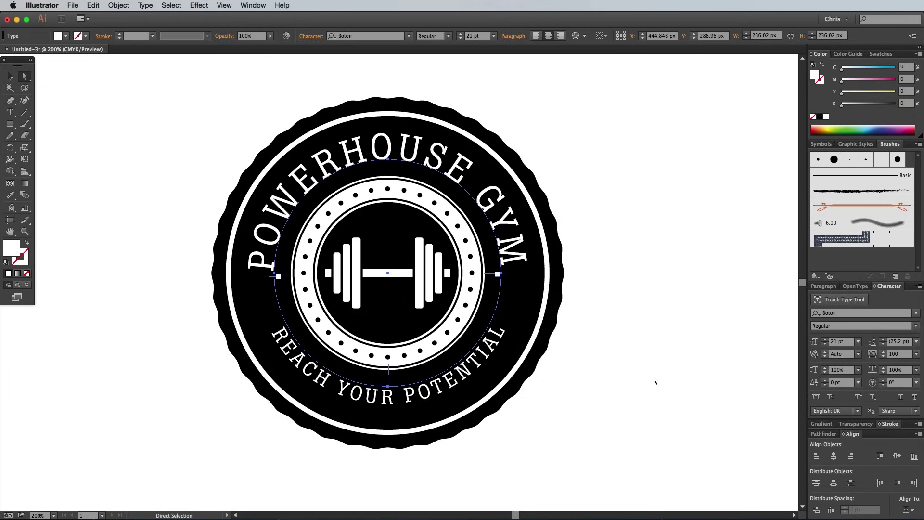
# Select the REACH YOUR POTENTIAL text as a whole object, then deselect everything
pyautogui.click(10, 77)
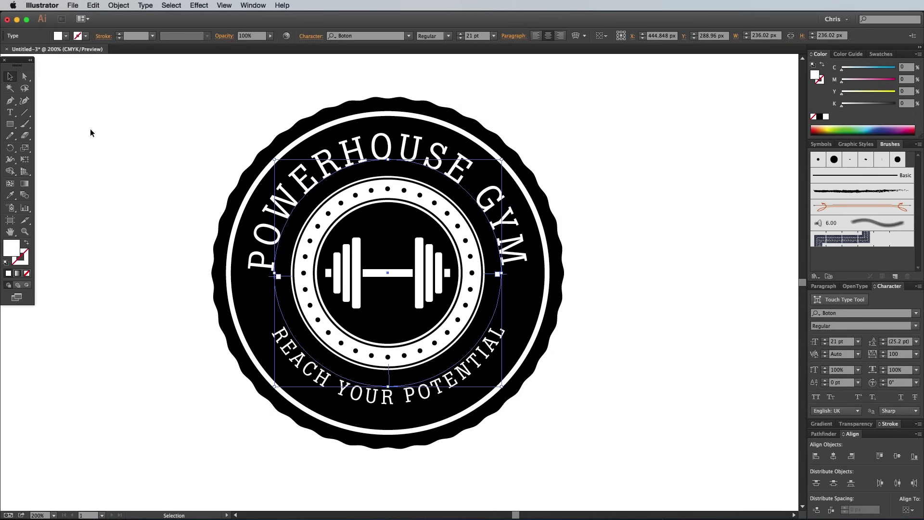
pyautogui.keyDown('shift'); pyautogui.click(275, 159); pyautogui.keyUp('shift')
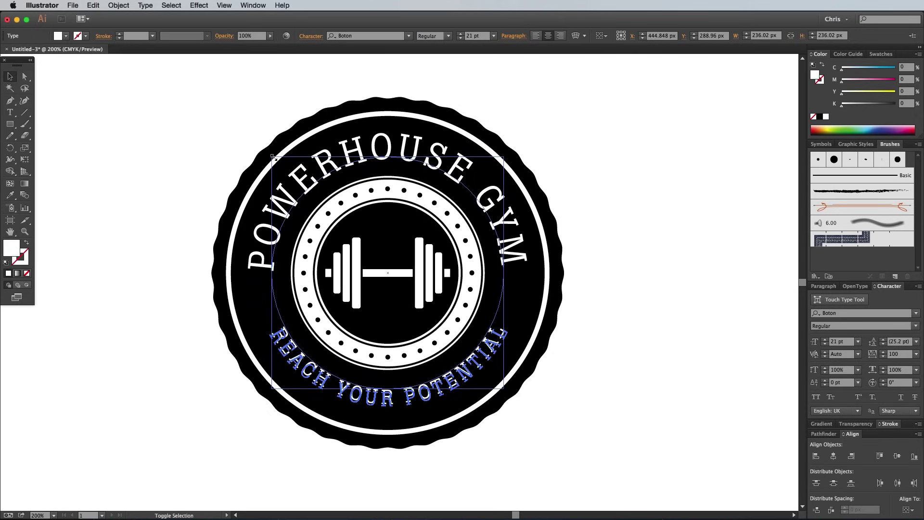
pyautogui.keyDown('shift'); pyautogui.click(273, 157); pyautogui.keyUp('shift')
pyautogui.click(147, 174)
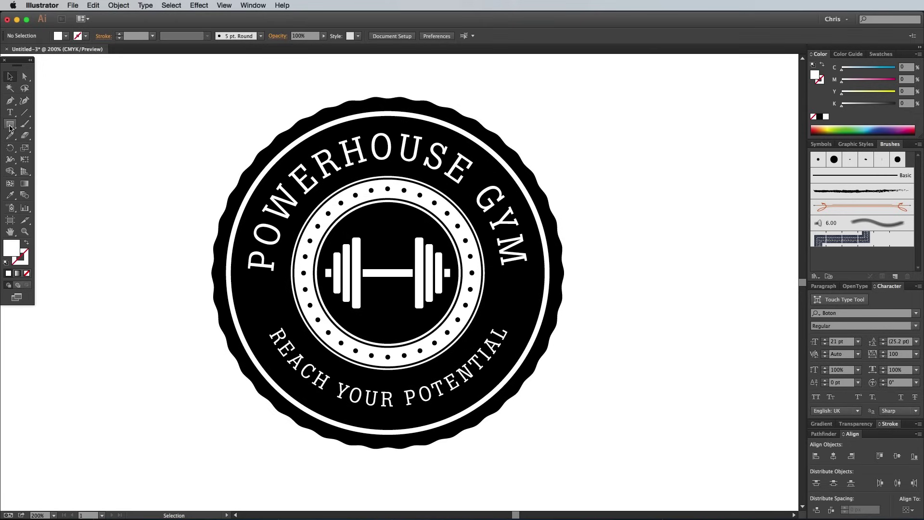
# Draw a small star on the badge's left and copy it across to the right side
pyautogui.moveTo(9, 124); pyautogui.dragTo(54, 170)
pyautogui.moveTo(258, 290); pyautogui.dragTo(273, 306)
pyautogui.click(10, 76)
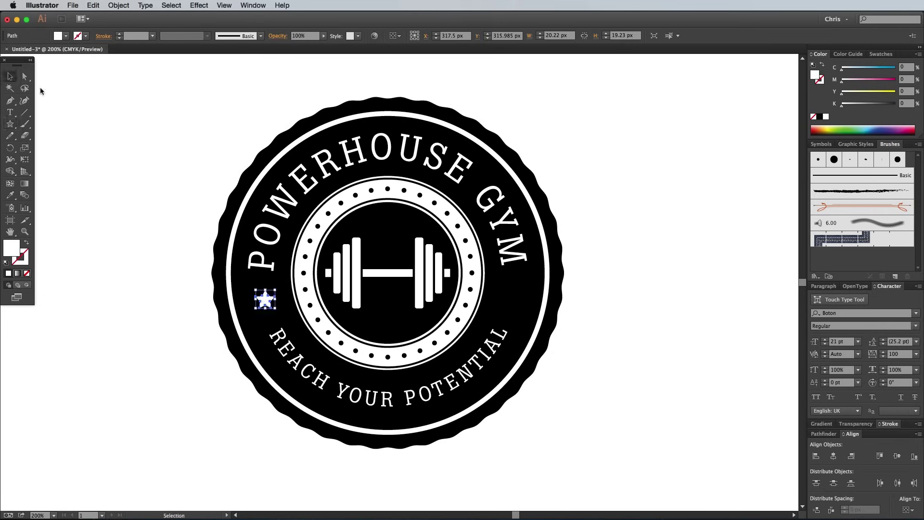
pyautogui.moveTo(267, 307); pyautogui.dragTo(513, 308)
# Group the two stars and align them centred on the badge as key object
pyautogui.keyDown('shift'); pyautogui.click(269, 306); pyautogui.keyUp('shift')
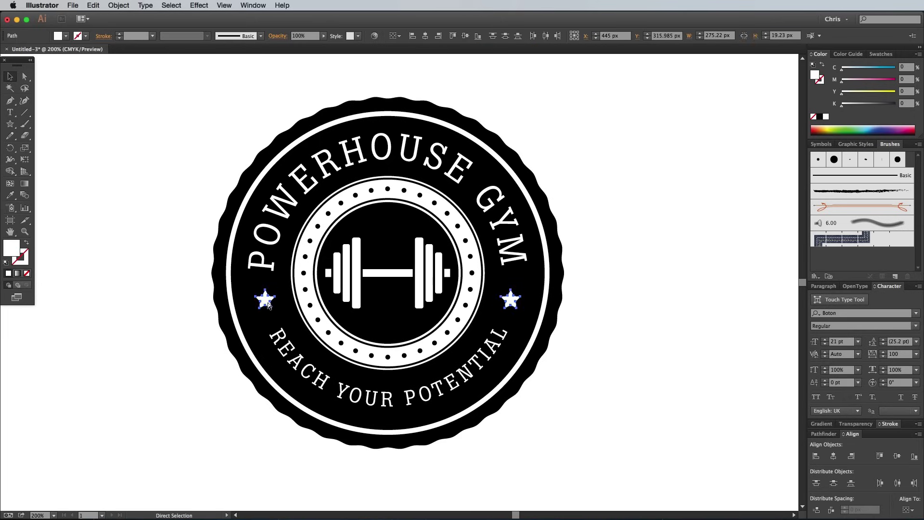
pyautogui.press('super+g')
pyautogui.keyDown('shift'); pyautogui.click(541, 281); pyautogui.keyUp('shift')
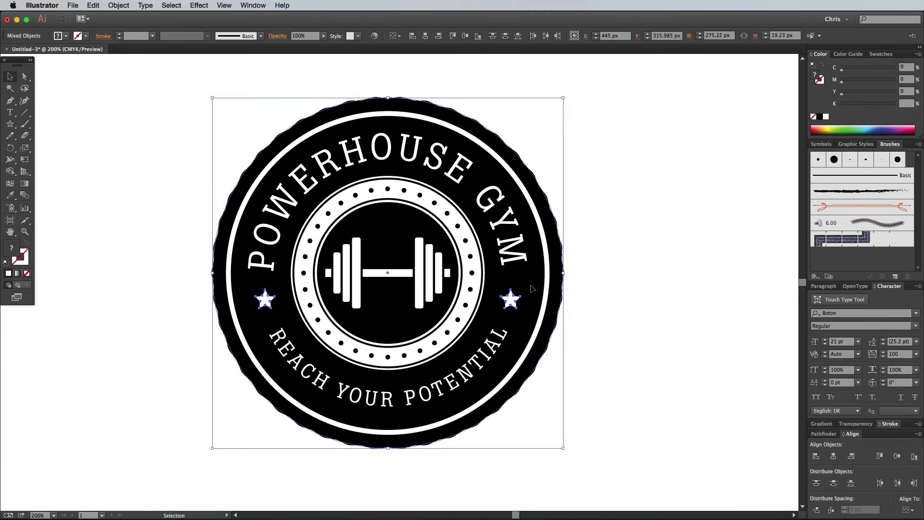
pyautogui.click(533, 286)
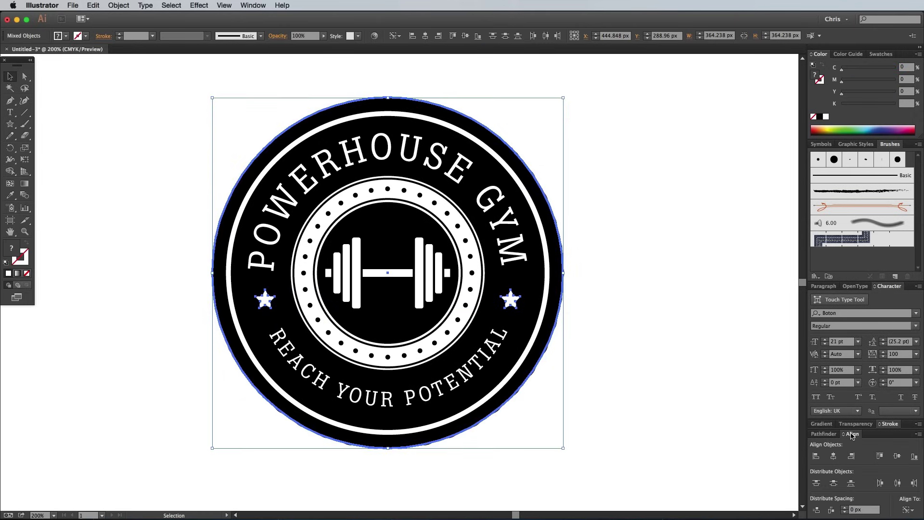
pyautogui.moveTo(851, 436); pyautogui.dragTo(582, 284)
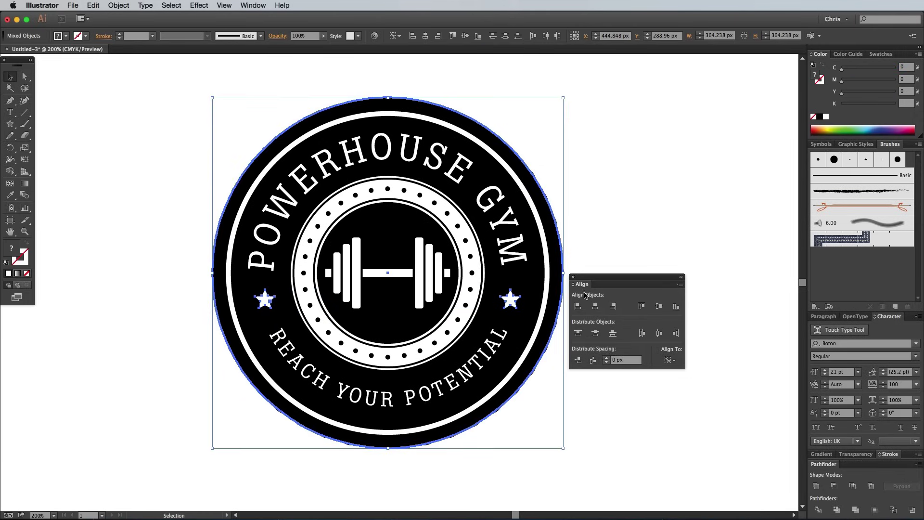
pyautogui.click(573, 277)
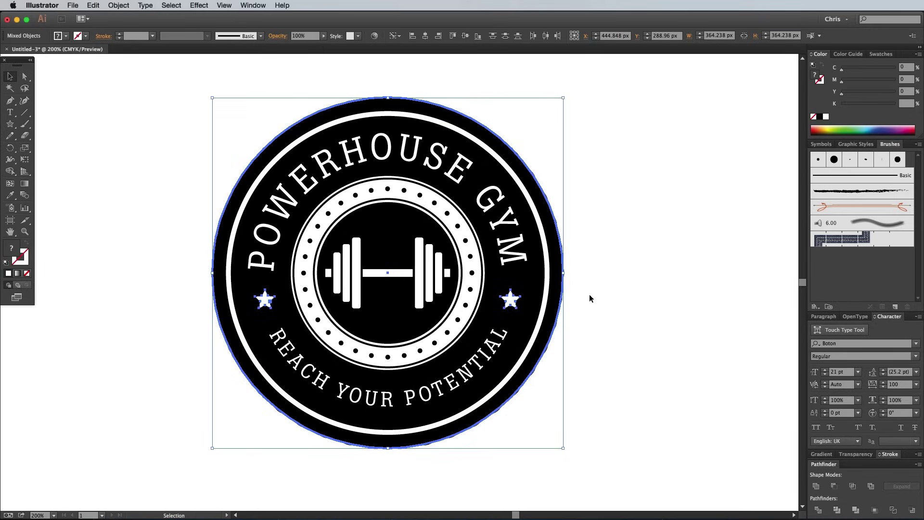
pyautogui.click(621, 305)
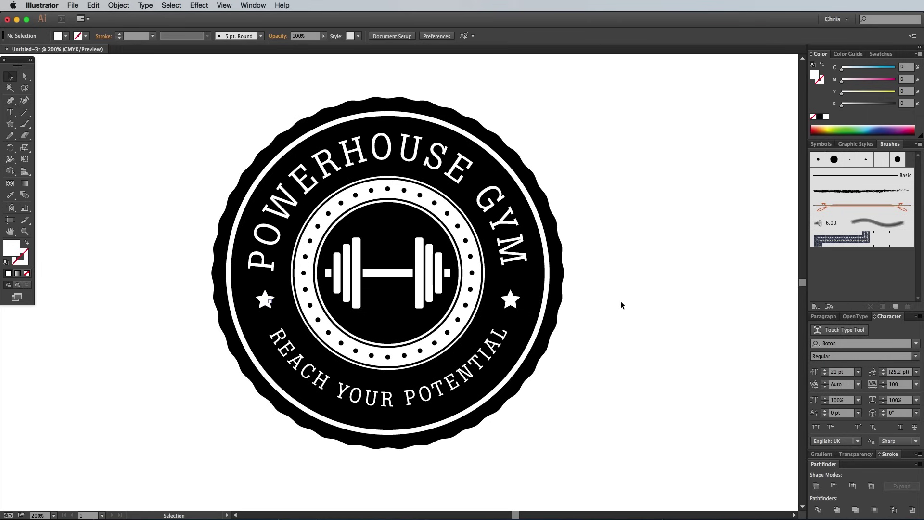
# Take the top-left dust texture from Vector-Dust-Scratches-Textures.ai and close that file
pyautogui.hotkey('ctrl', 'shift', 'F10')
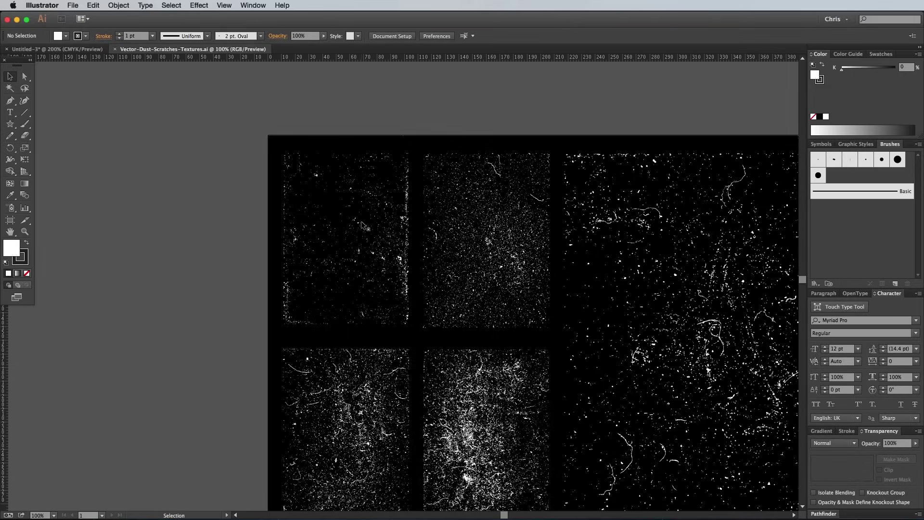
pyautogui.click(361, 224)
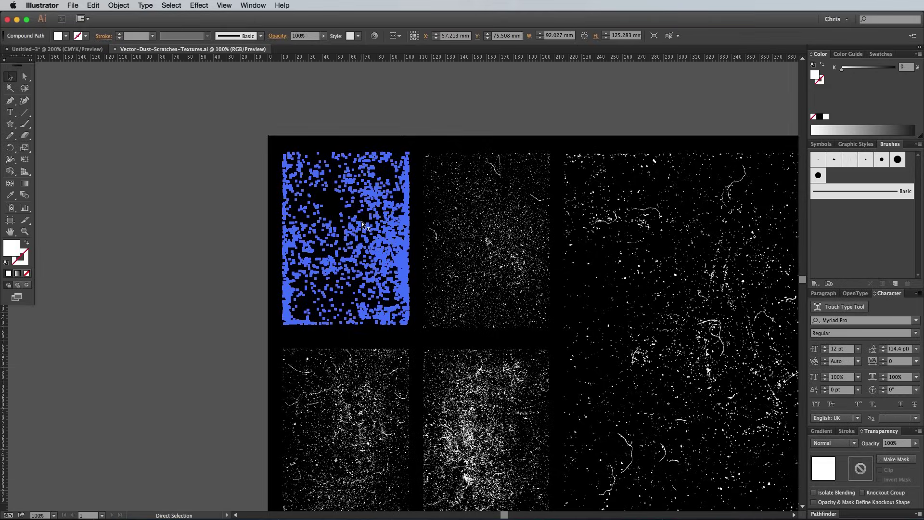
pyautogui.press('super+w')
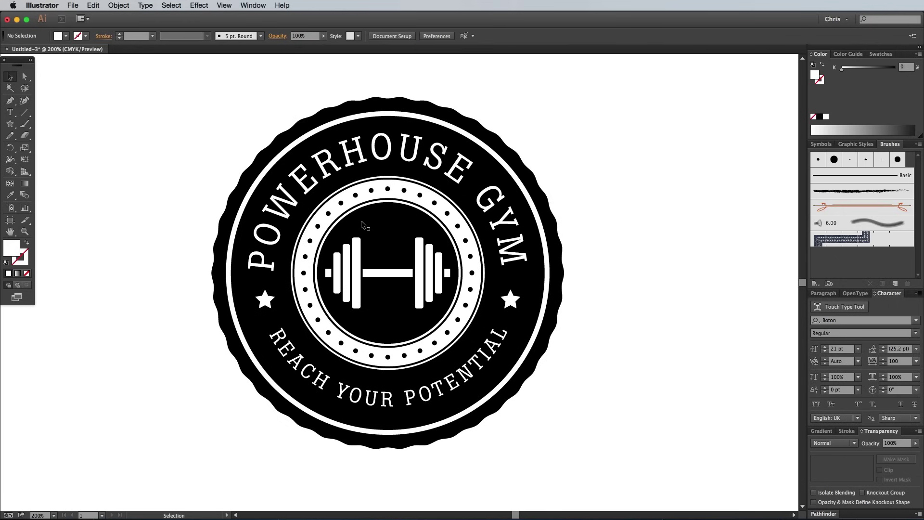
# Select the whole logo and create an opacity mask in the Transparency panel
pyautogui.click(318, 219)
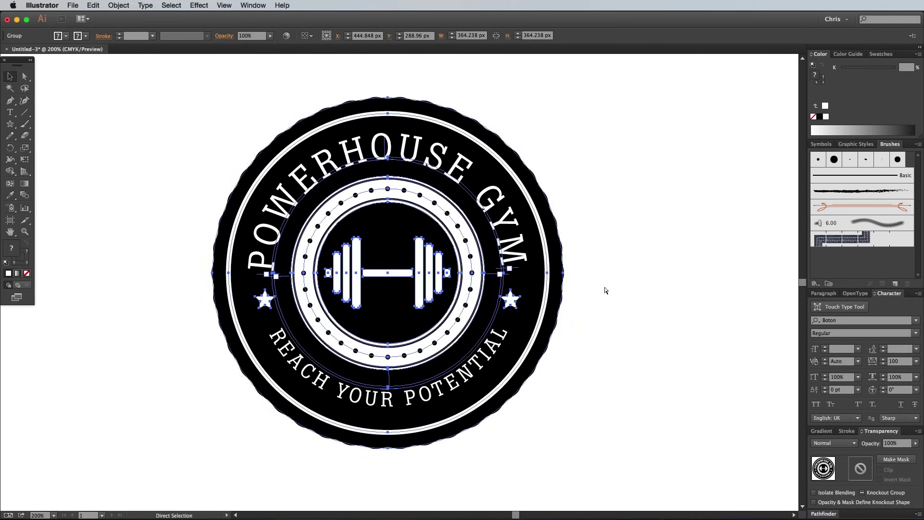
pyautogui.moveTo(882, 432); pyautogui.dragTo(648, 205)
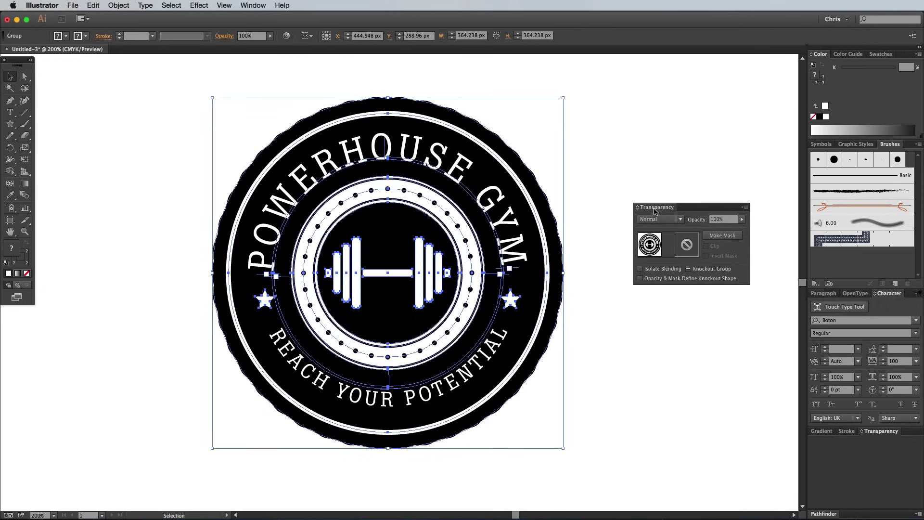
pyautogui.click(722, 235)
pyautogui.click(686, 243)
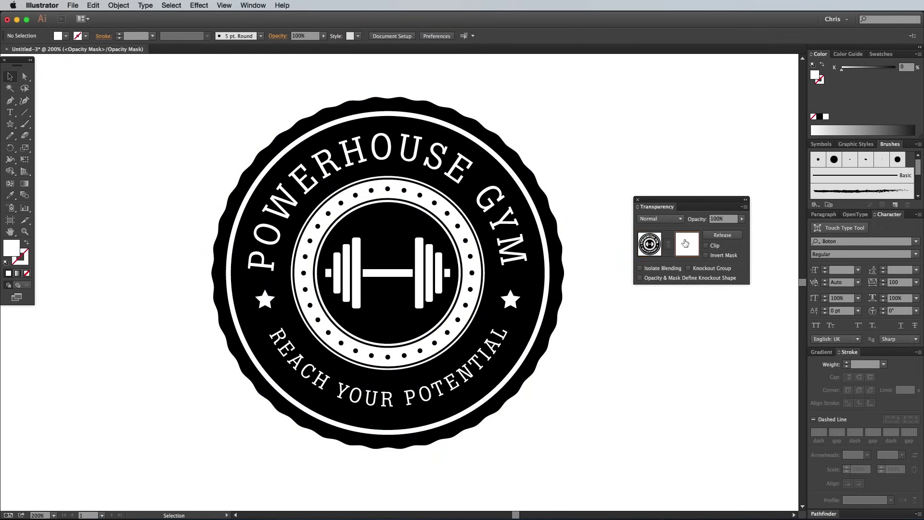
# Paste the dust texture into the mask, scale it to cover the badge, and fill it black
pyautogui.press('super+v')
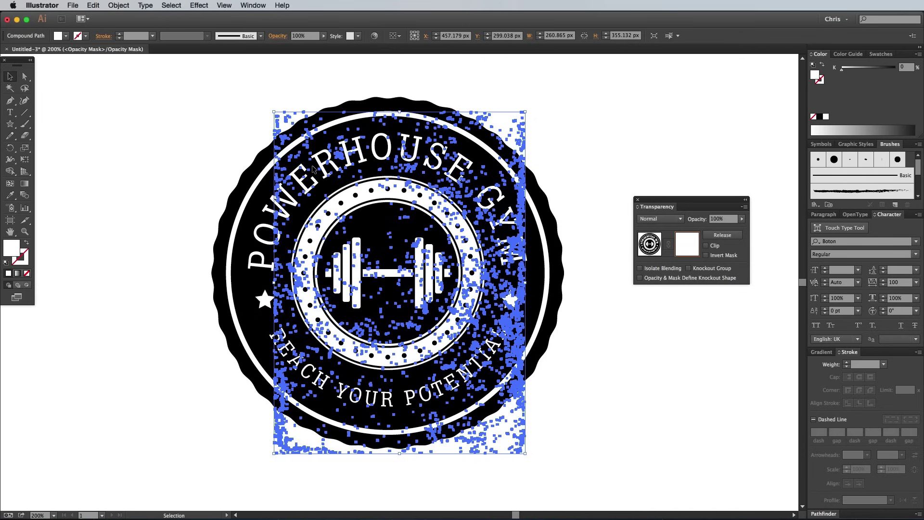
pyautogui.moveTo(274, 114); pyautogui.dragTo(193, 184)
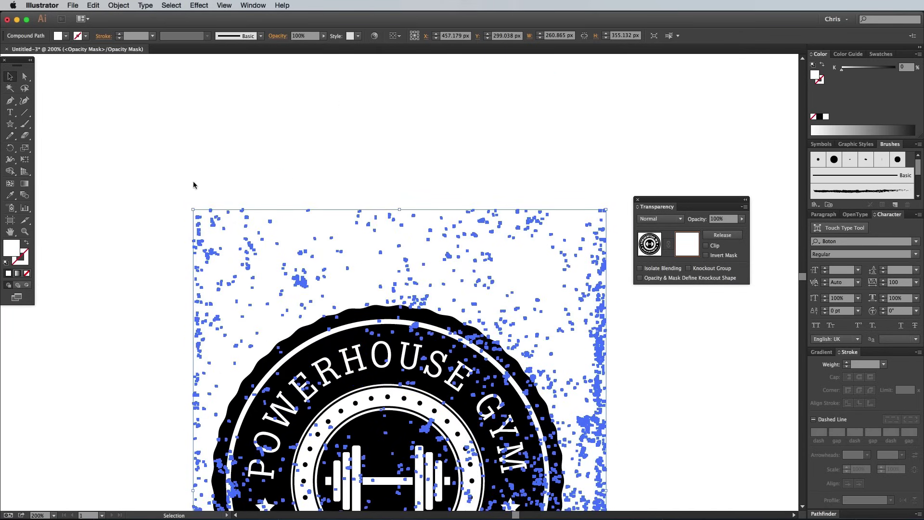
pyautogui.scroll(-5, 383, 215)
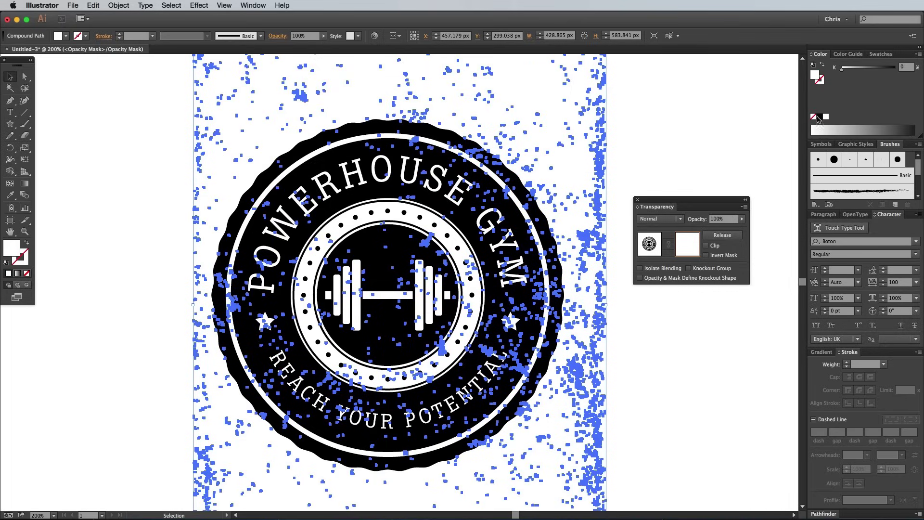
pyautogui.click(820, 117)
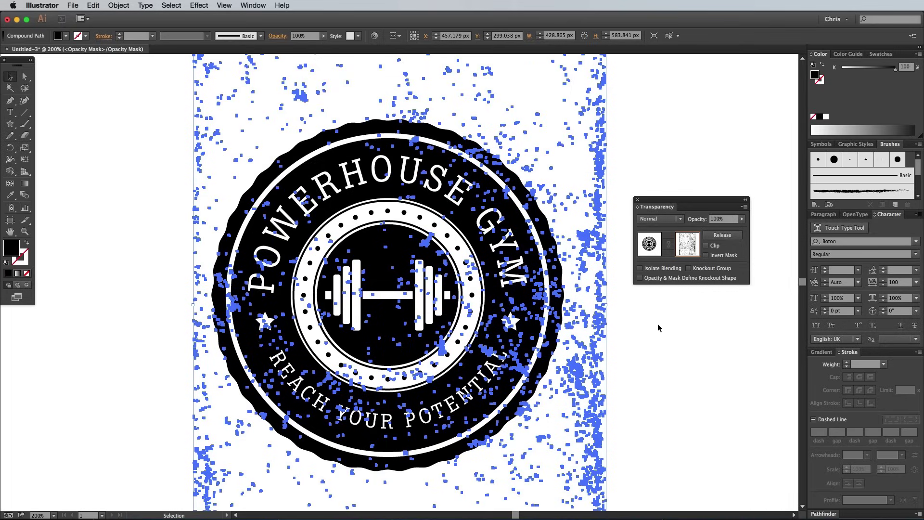
pyautogui.click(676, 316)
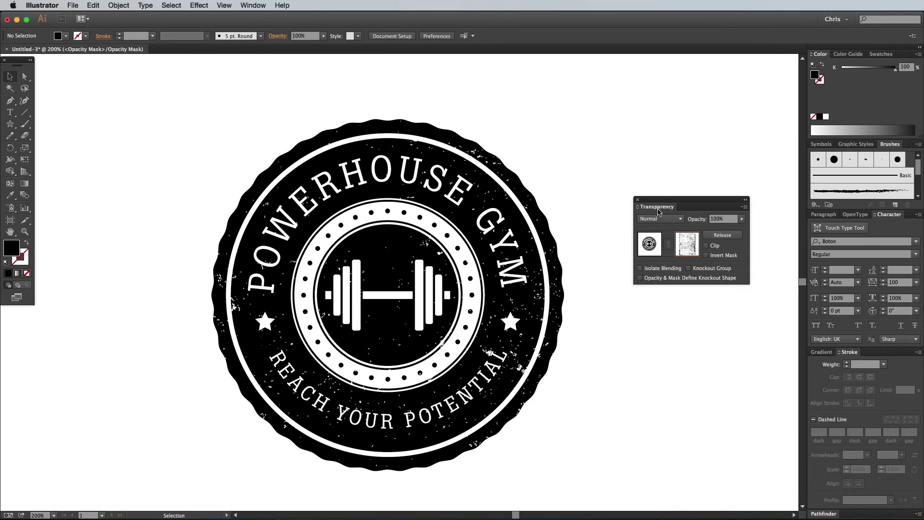
pyautogui.moveTo(658, 208); pyautogui.dragTo(843, 359)
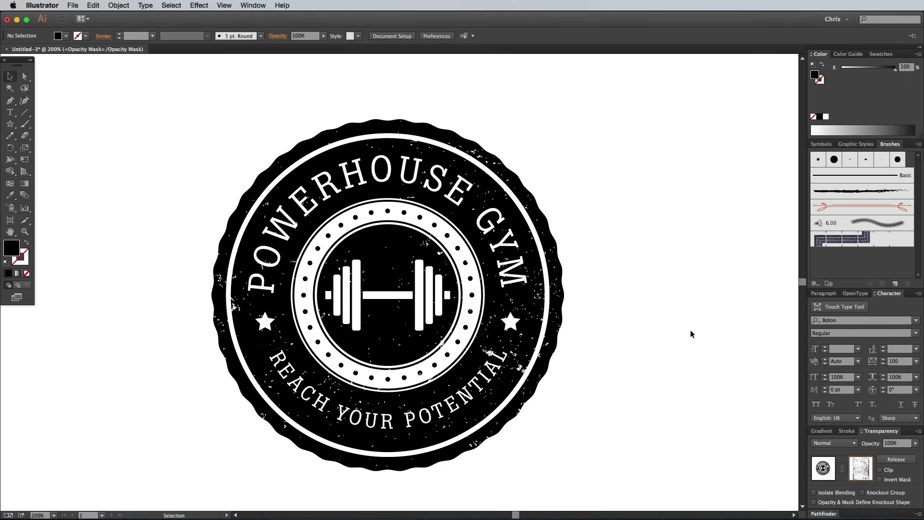